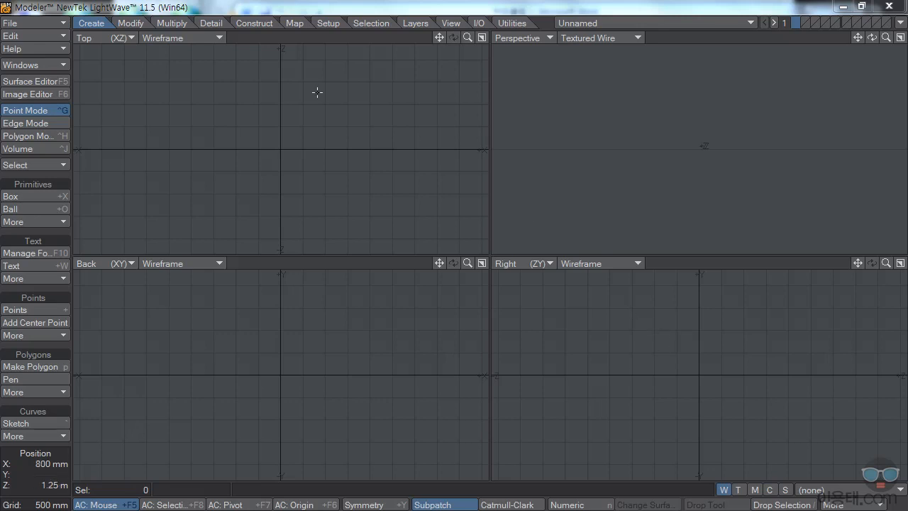
left_click(134, 23)
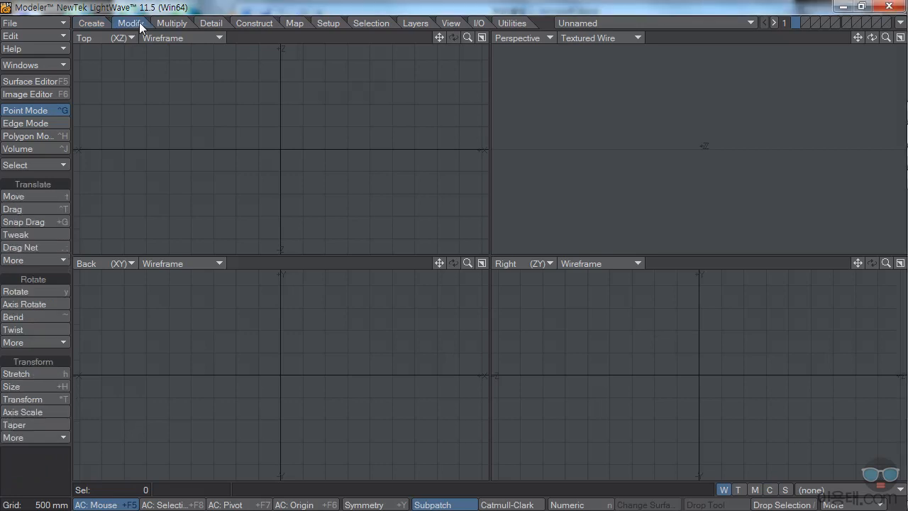
left_click(172, 23)
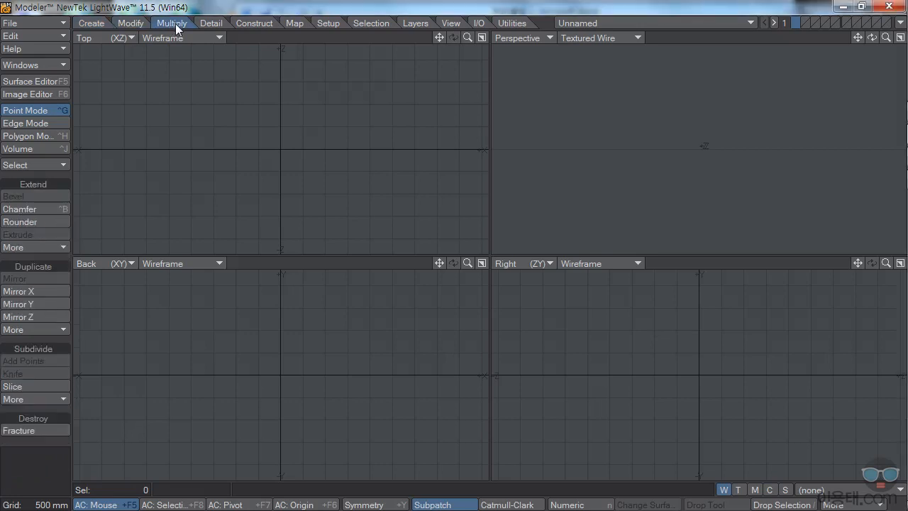
left_click(216, 23)
left_click(249, 24)
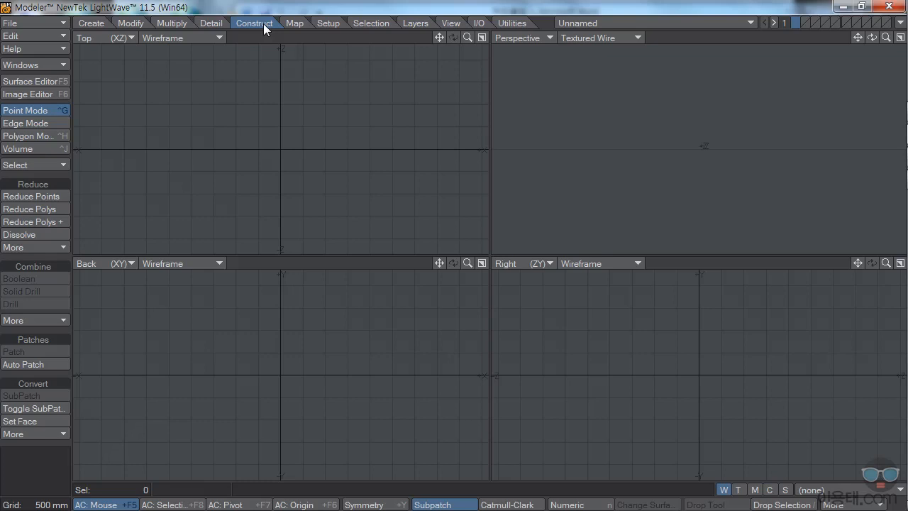
Step: Draw a disc primitive around the origin in the Top view and extend it vertically into a cylinder in the Back view
left_click(92, 24)
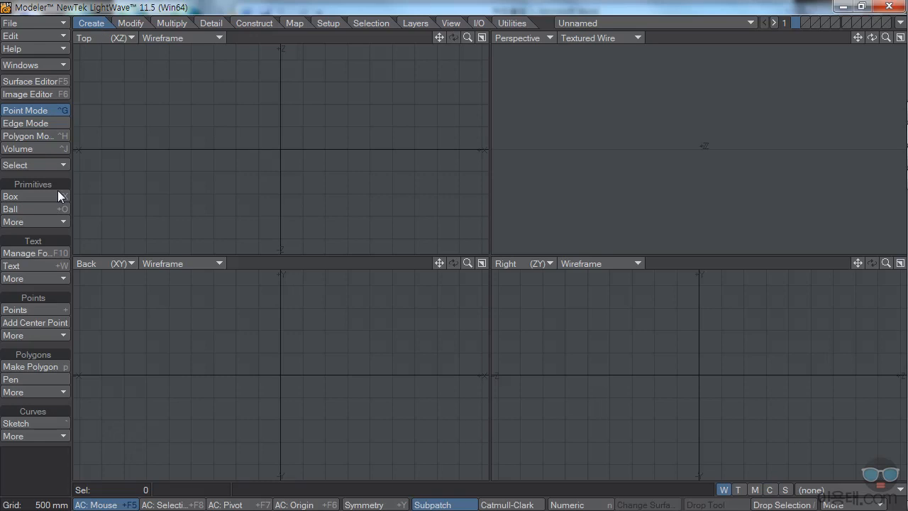
left_click(63, 222)
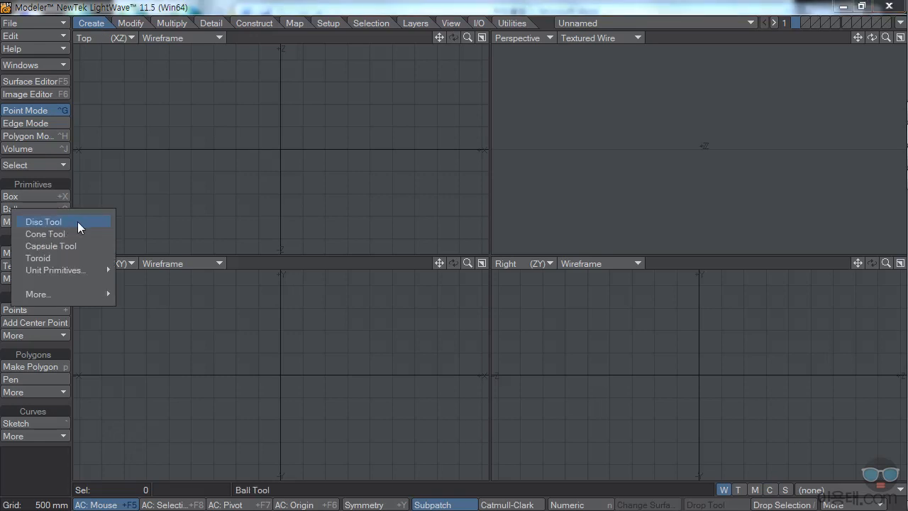
left_click(70, 221)
left_click_drag(277, 150, 326, 197)
left_click_drag(298, 310, 279, 442)
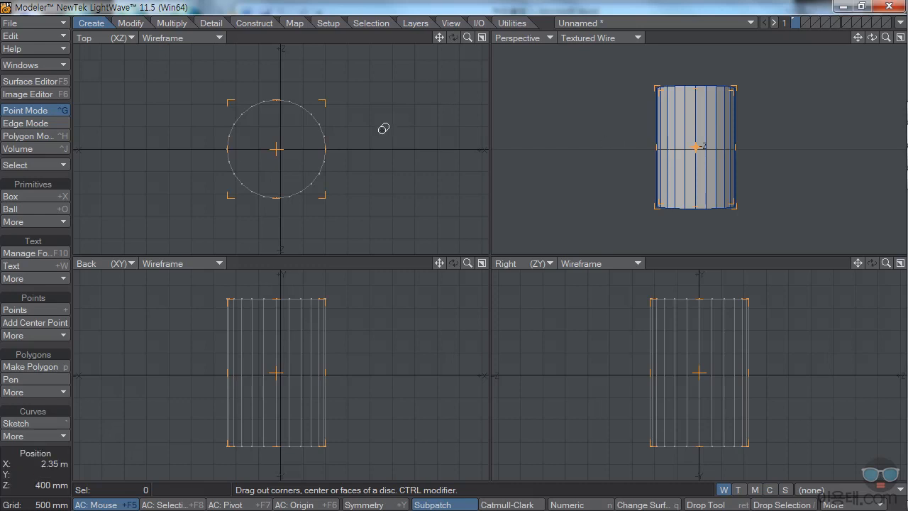
Step: Move the cylinder slightly toward +X with the Move tool so that it sits nearer the origin
left_click(136, 26)
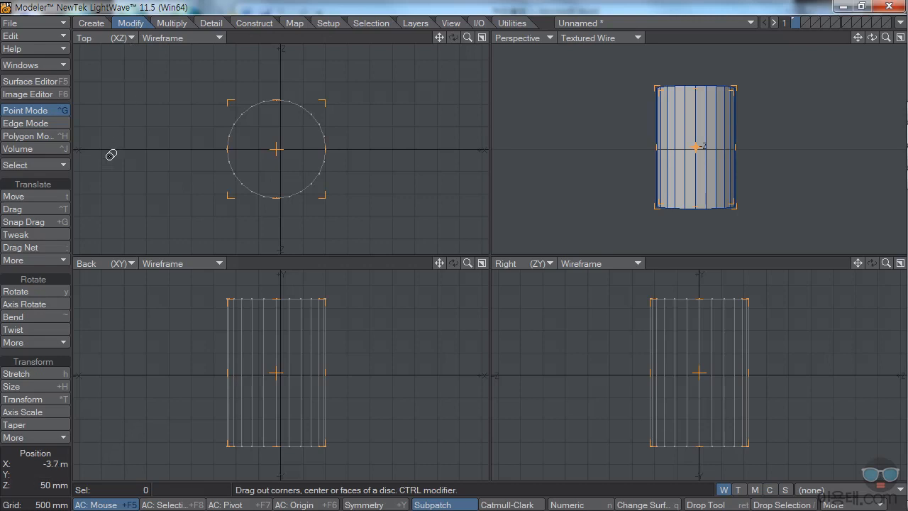
left_click(33, 197)
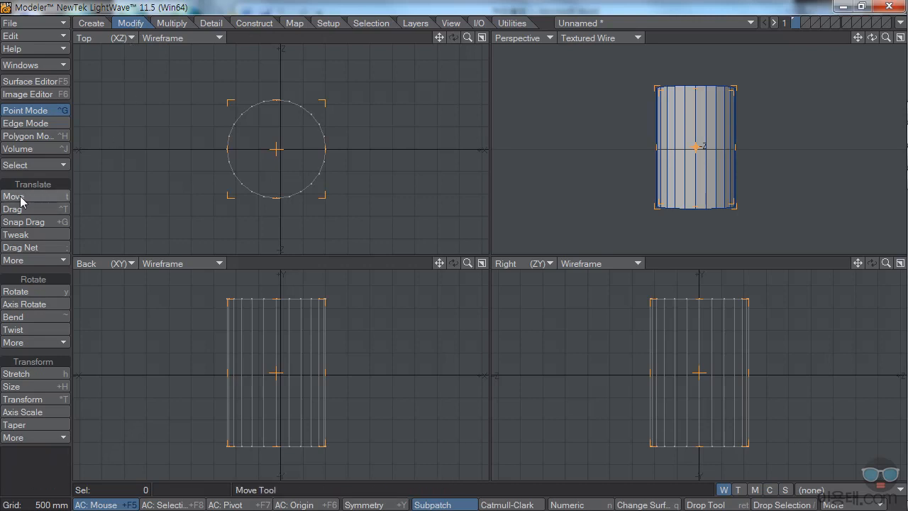
mouse_move(274, 145)
left_mouse_down()
mouse_move(294, 159)
mouse_move(276, 145)
left_mouse_up()
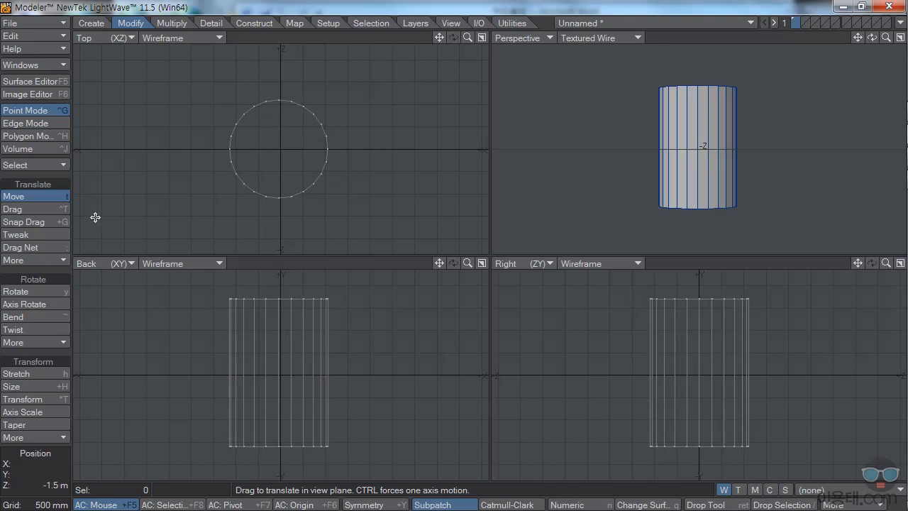
Step: Try displacing individual cylinder points with the Drag tool in the Back and Top views, and undo the displacement
left_click(18, 210)
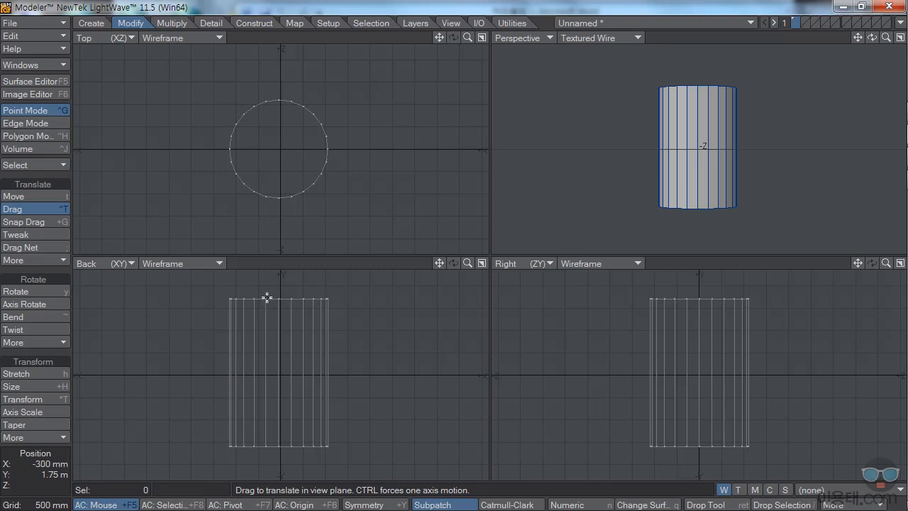
mouse_move(266, 298)
left_mouse_down()
mouse_move(273, 294)
mouse_move(264, 304)
mouse_move(268, 317)
mouse_move(267, 297)
left_mouse_up()
left_click_drag(303, 191, 316, 207)
key("u")
left_click(33, 135)
key("space")
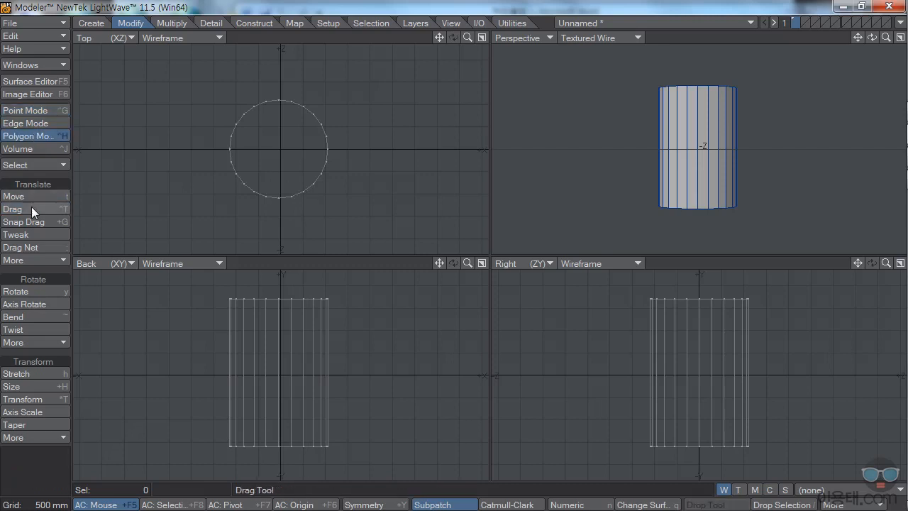
left_click(22, 209)
key("ctrl+g")
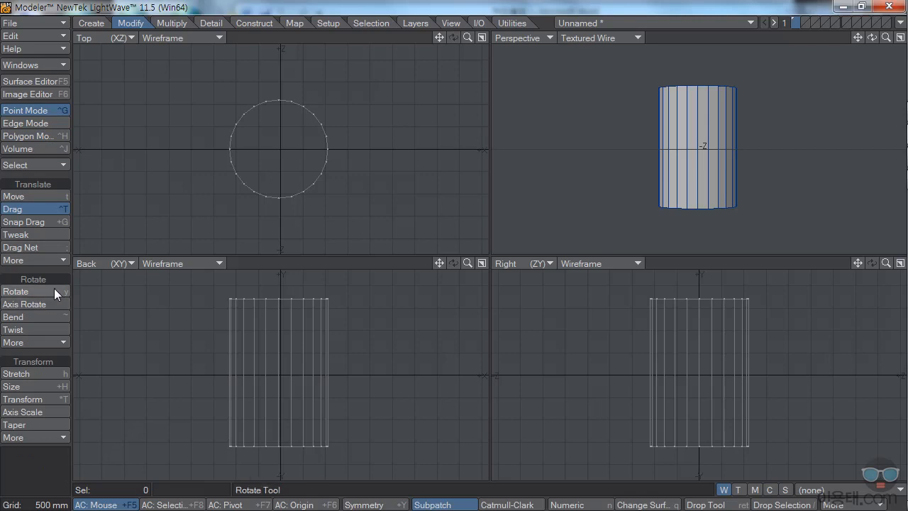
Step: Try bending the unsegmented cylinder about its centre from the Top view, undoing each bend
left_click(30, 316)
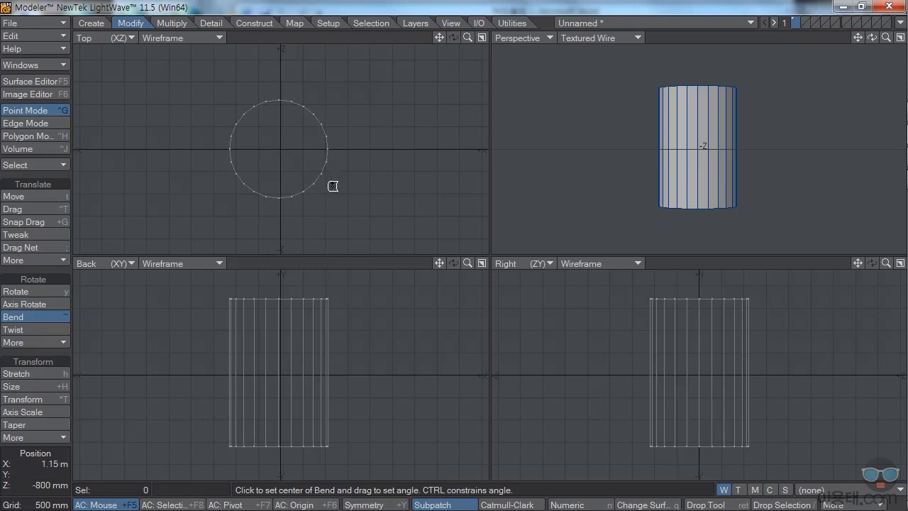
mouse_move(277, 148)
left_mouse_down()
mouse_move(461, 151)
mouse_move(277, 148)
left_mouse_up()
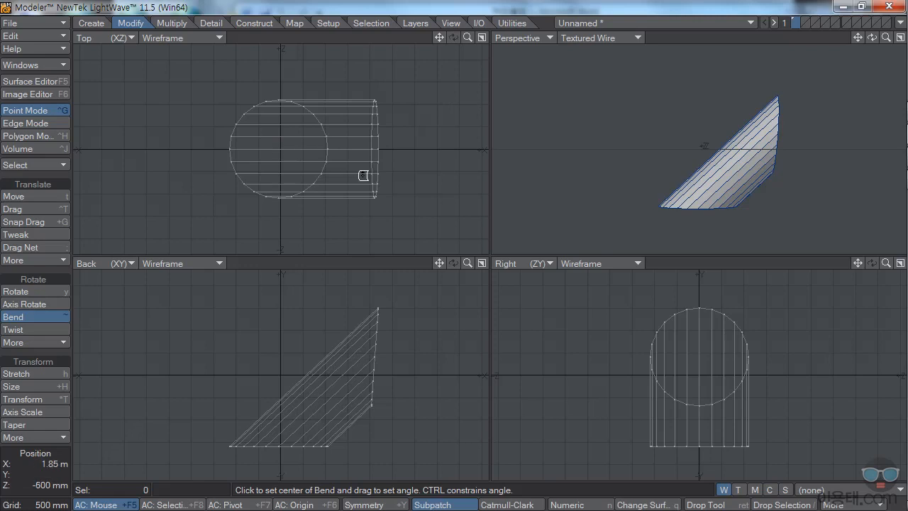
key("u")
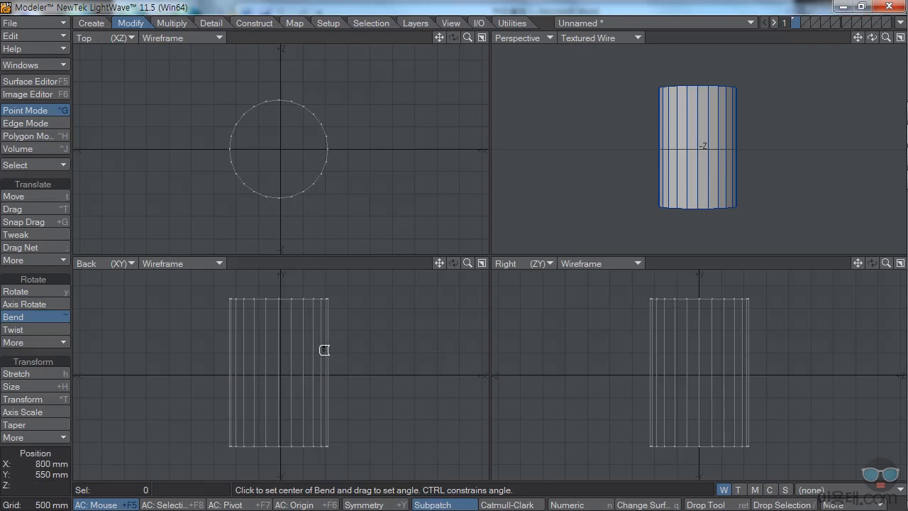
mouse_move(281, 146)
left_mouse_down()
mouse_move(333, 146)
mouse_move(281, 146)
left_mouse_up()
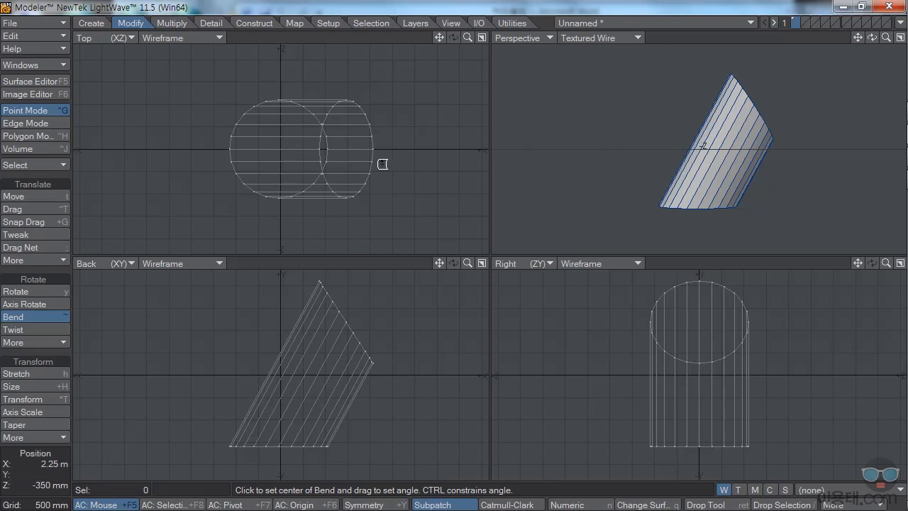
left_click(339, 159)
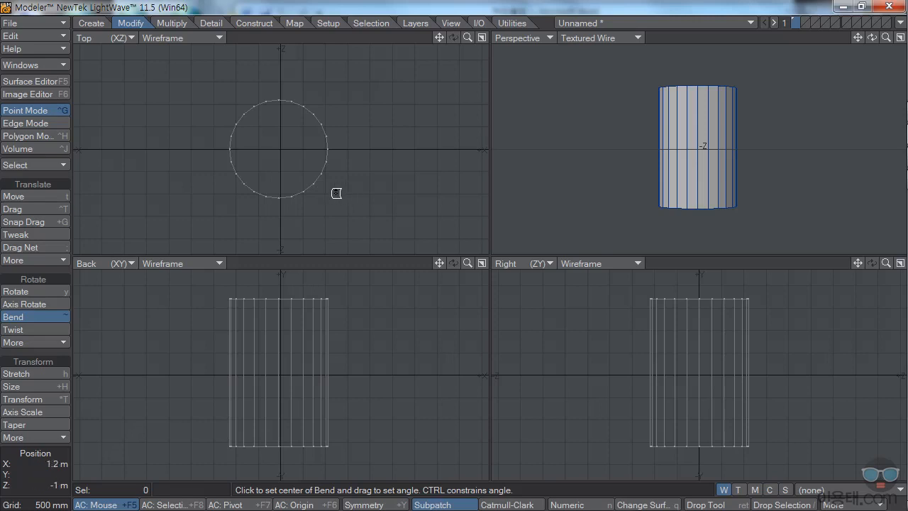
Step: Delete the cylinder and draw a new one with the Disc Tool around the origin, from about -1.65 m to 1.8 m in Y
key("Delete")
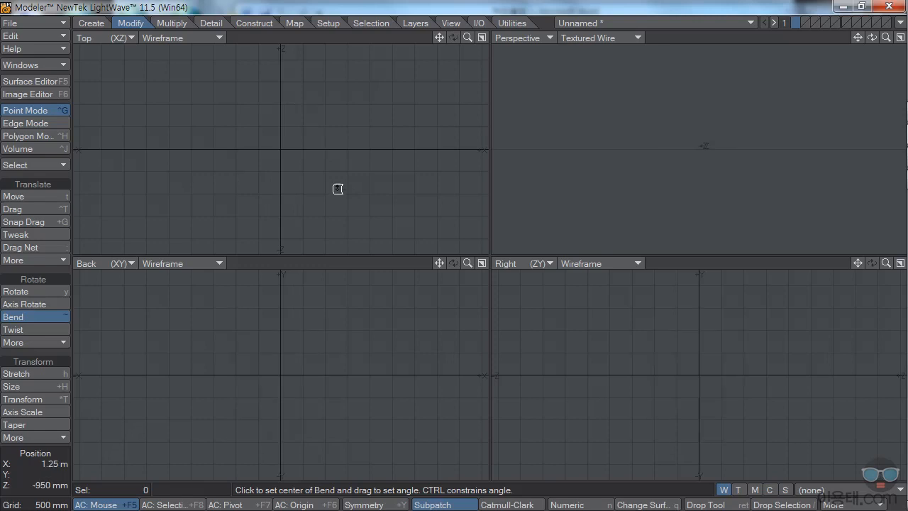
left_click(91, 22)
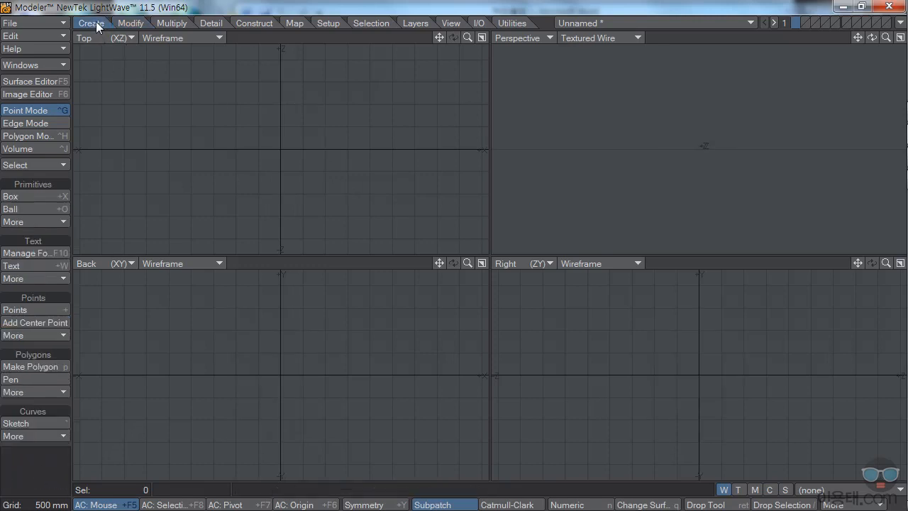
left_click(56, 221)
left_click(58, 233)
left_click_drag(278, 156, 328, 197)
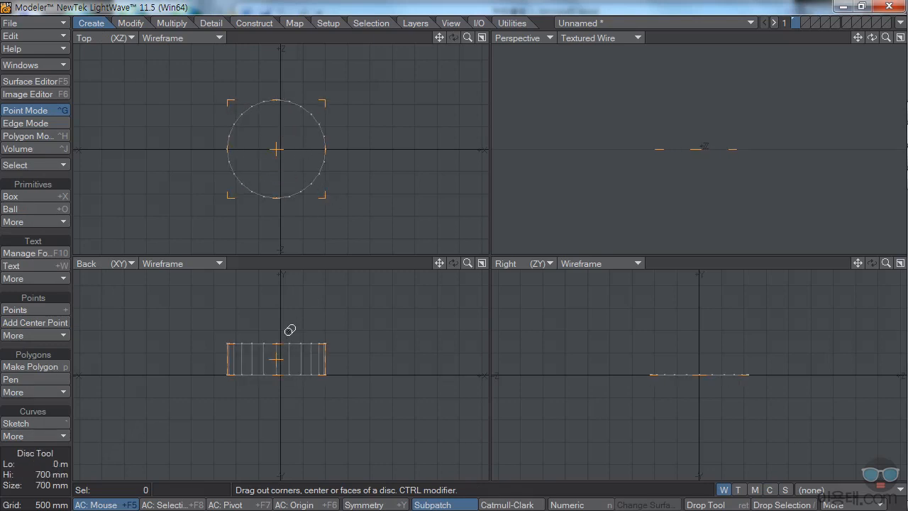
left_click_drag(294, 339, 290, 293)
left_click_drag(277, 374, 285, 448)
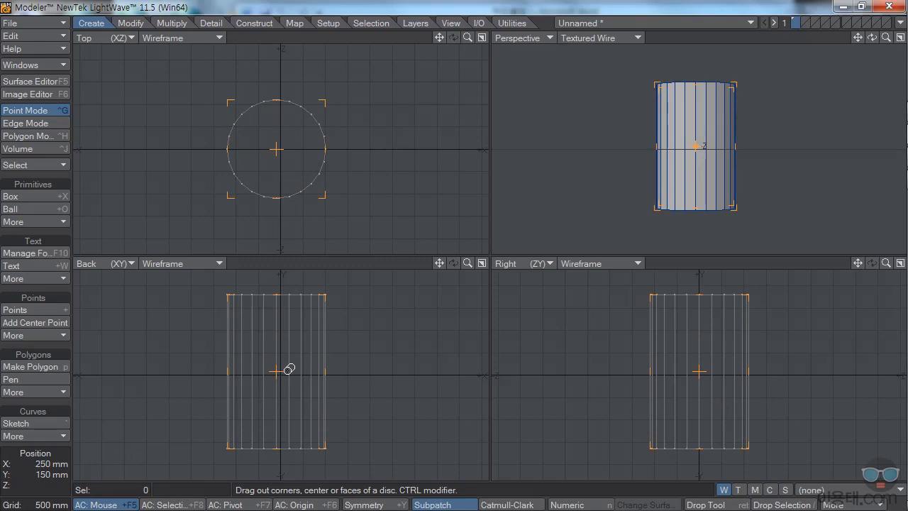
Step: Increase the new cylinder's subdivisions along its height to 14 segments
key("Up")
key("Up")
key("Up")
key("Up")
key("Up")
key("Up")
key("Up")
key("Up")
key("Up")
key("Up")
key("Up")
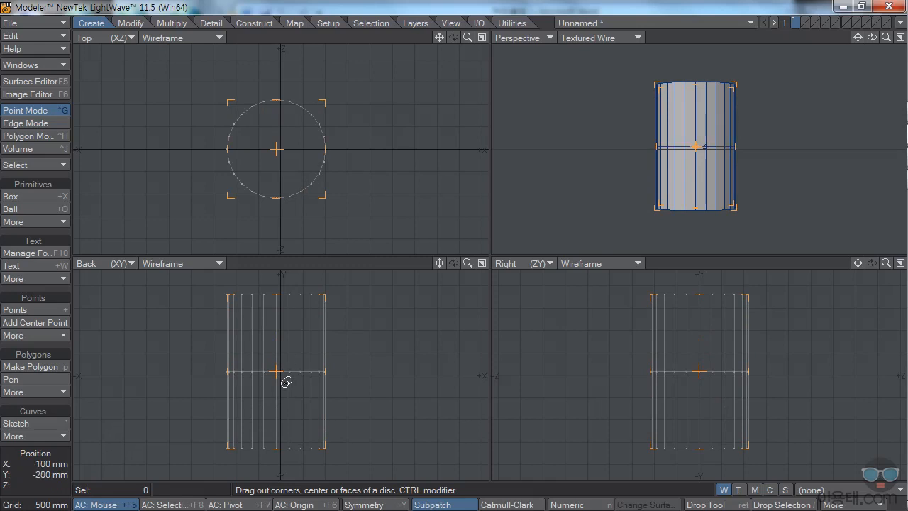
key("Up")
key("Up")
key("Up")
key("Up")
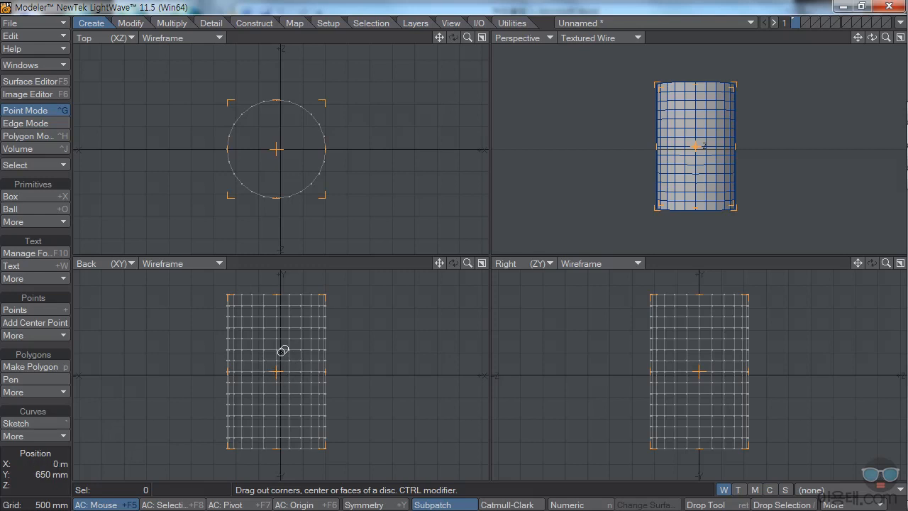
Step: Try bending the segmented cylinder about 130° toward +X, and view the Bend tool's numeric settings before undoing the bend
left_click(130, 24)
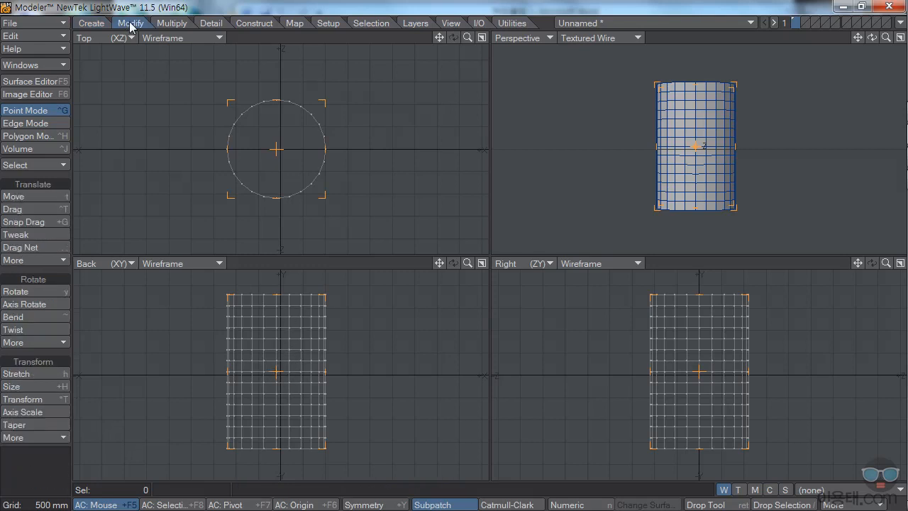
left_click(36, 317)
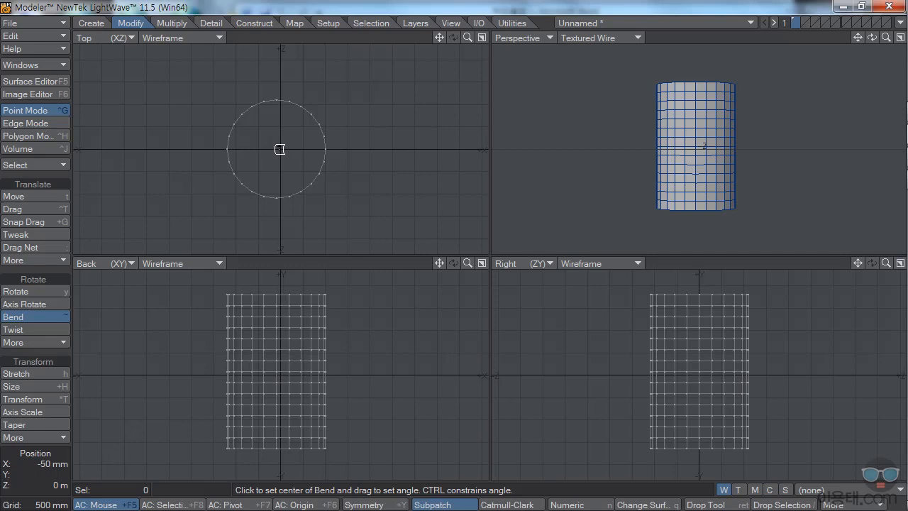
left_click_drag(279, 148, 424, 148)
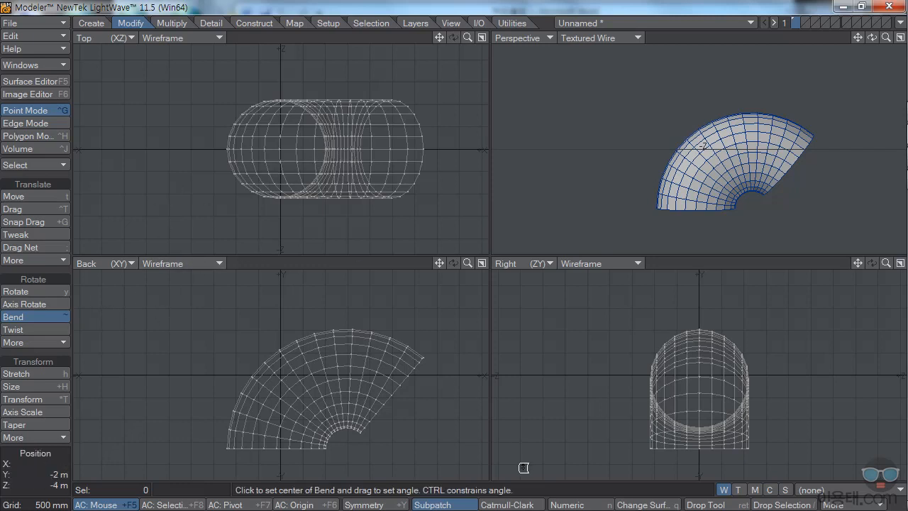
left_click(568, 504)
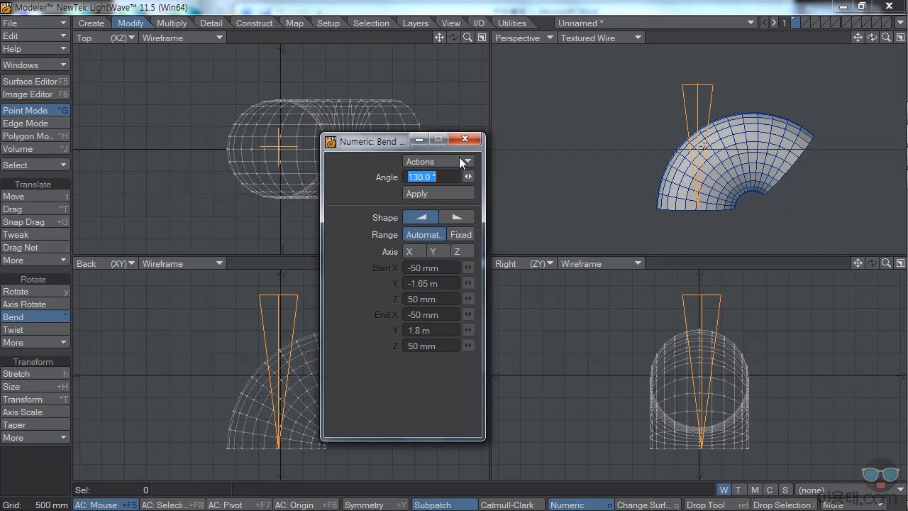
left_click(466, 139)
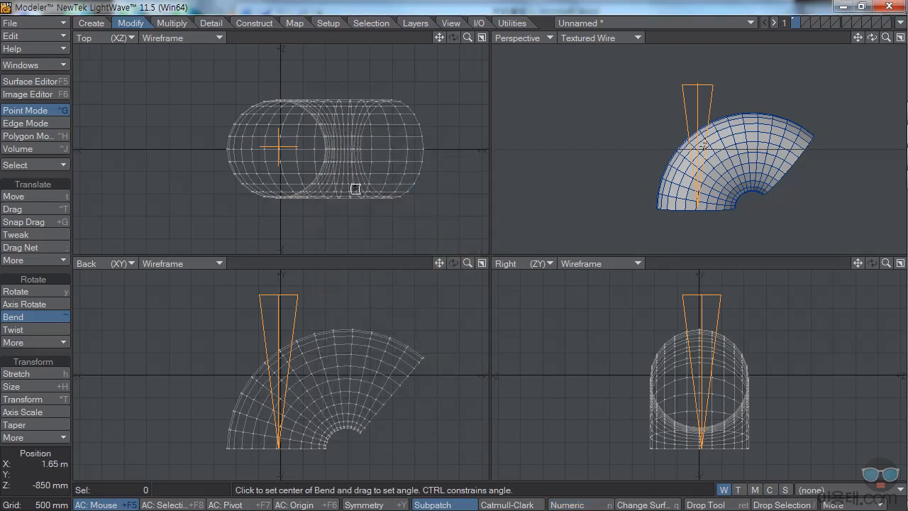
key("ctrl+z")
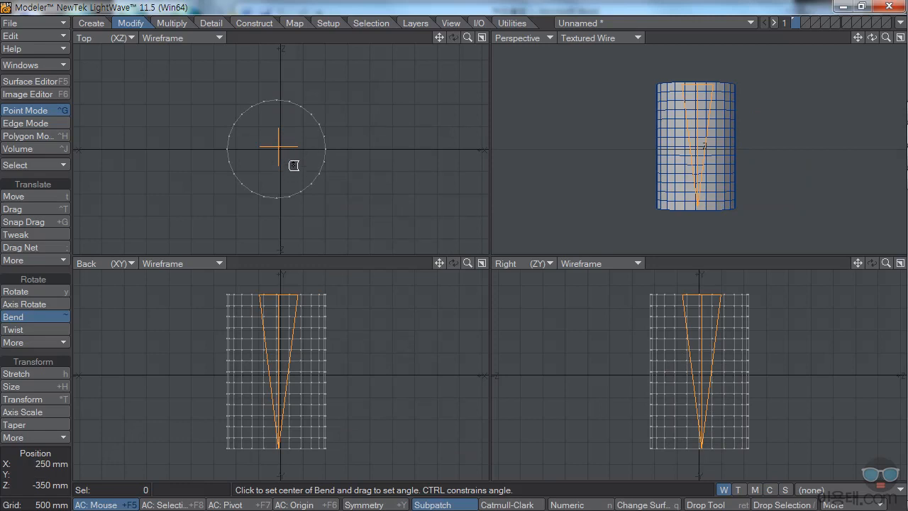
Step: Try twisting the segmented cylinder about its vertical axis from the Top view, and undo the twist
left_click(21, 330)
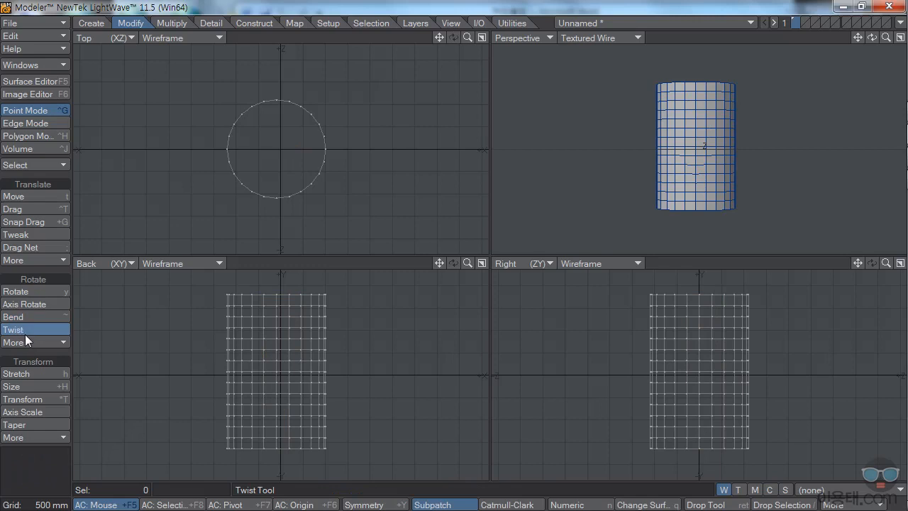
left_click_drag(277, 147, 349, 148)
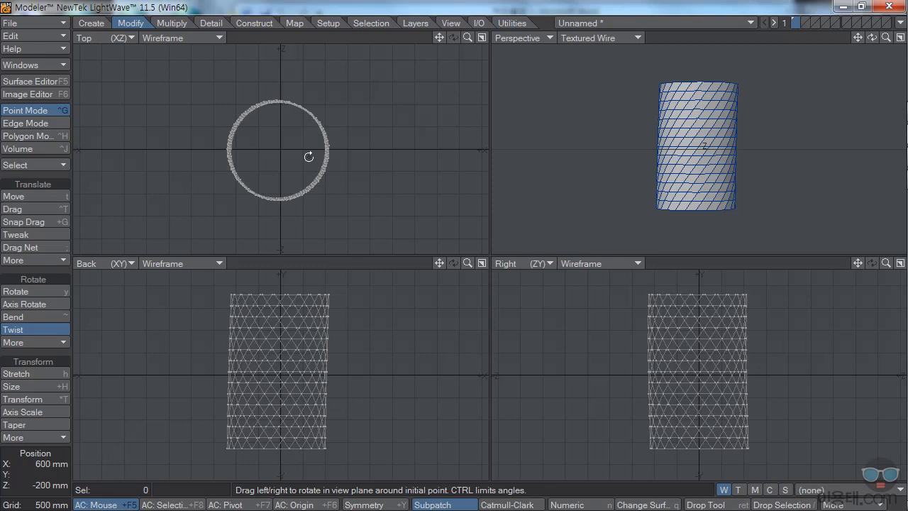
key("u")
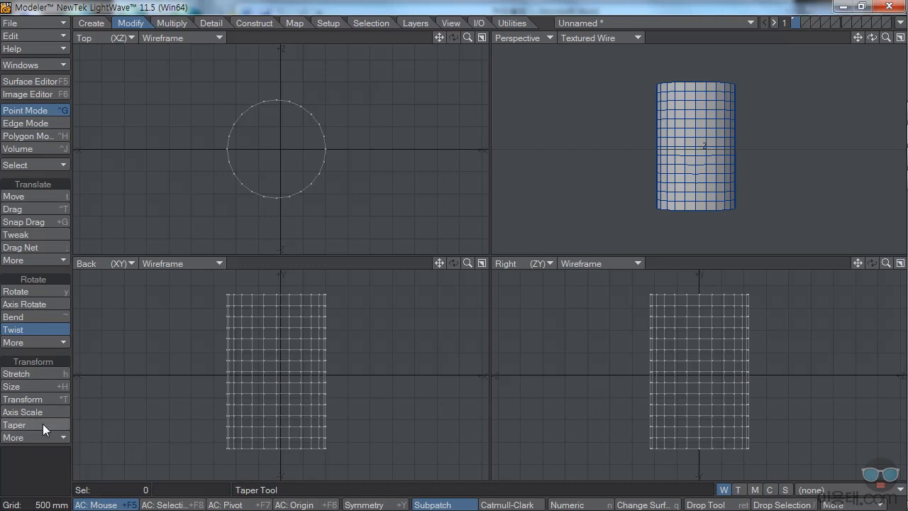
Step: Try widening the segmented cylinder in X and Z with the Stretch tool from the Top view, and undo it
left_click(25, 372)
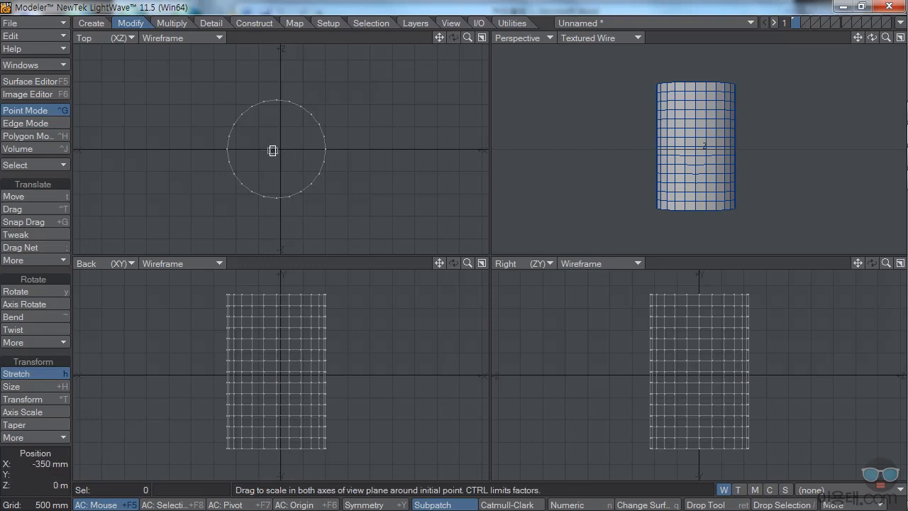
left_click_drag(279, 148, 359, 109)
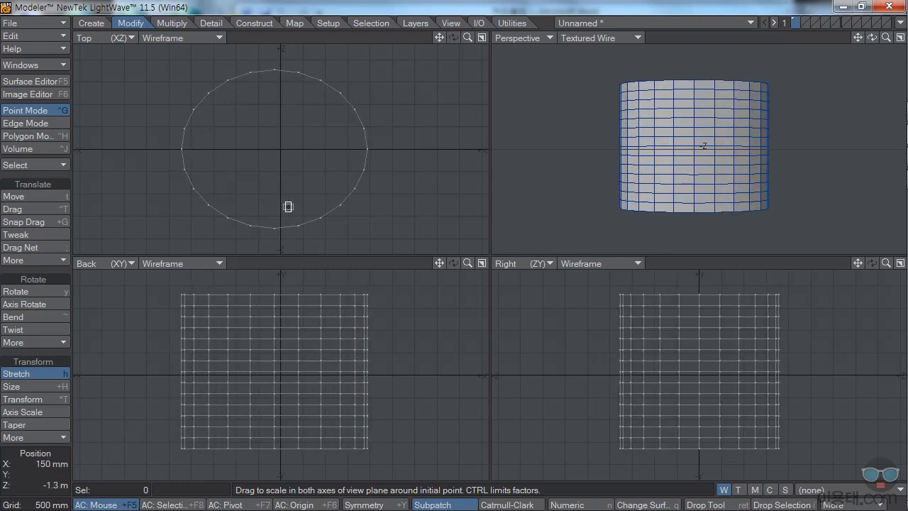
key("ctrl+z")
Step: Try scaling the segmented cylinder uniformly with the Size tool from the Top view, and undo it
left_click(28, 387)
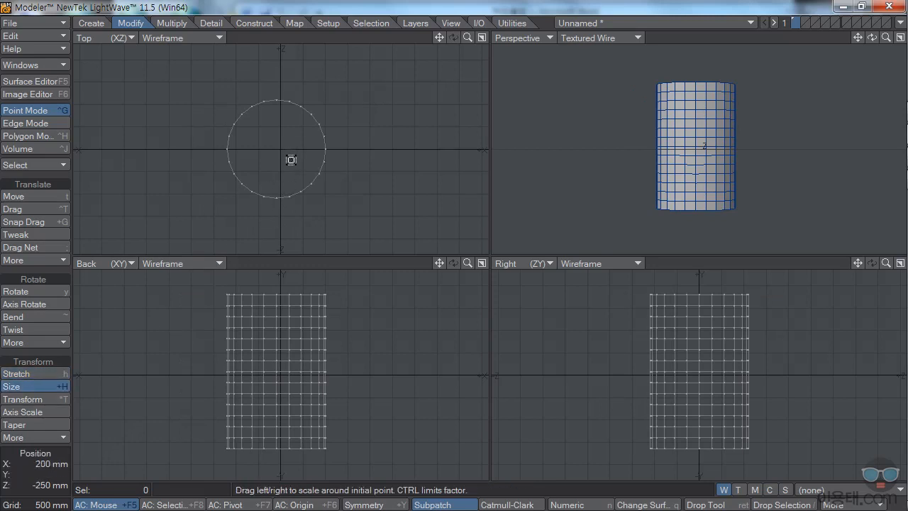
left_click_drag(270, 149, 312, 149)
key("ctrl+z")
Step: Shift the cylinder slightly toward +X and -Z with the Transform gizmo, and widen it in X and Z
left_click(28, 401)
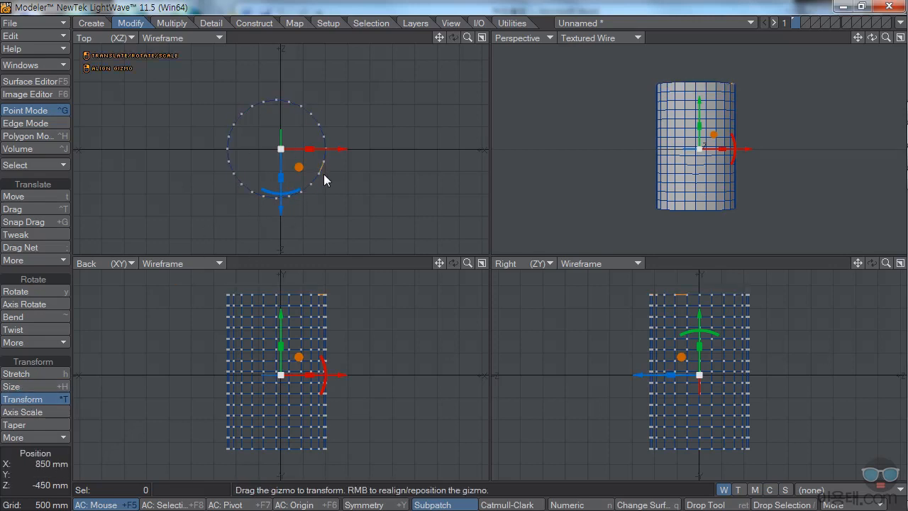
mouse_move(299, 167)
left_mouse_down()
mouse_move(310, 185)
mouse_move(305, 176)
left_mouse_up()
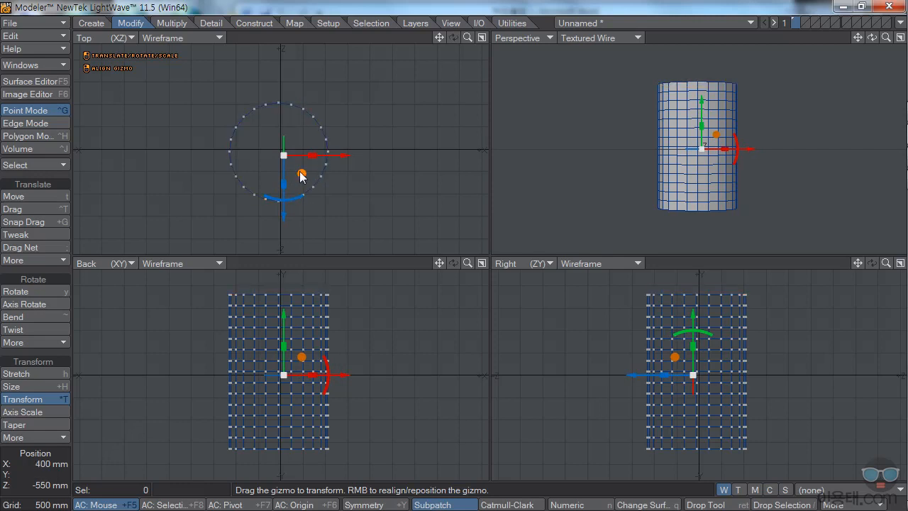
left_click_drag(282, 189, 284, 213)
mouse_move(312, 161)
left_mouse_down()
mouse_move(376, 160)
mouse_move(311, 166)
mouse_move(338, 146)
mouse_move(310, 167)
left_mouse_up()
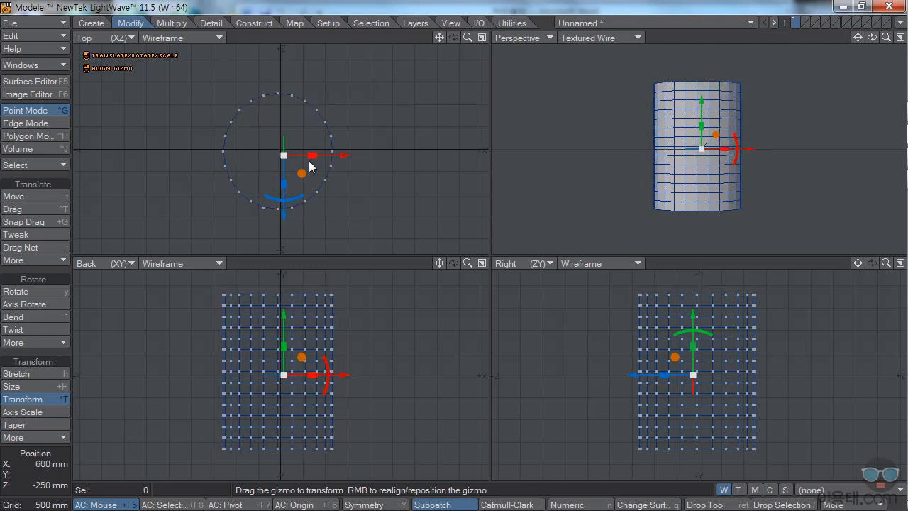
Step: Taper the cylinder from the Top view so it widens toward its upper end like a cup
left_click(26, 425)
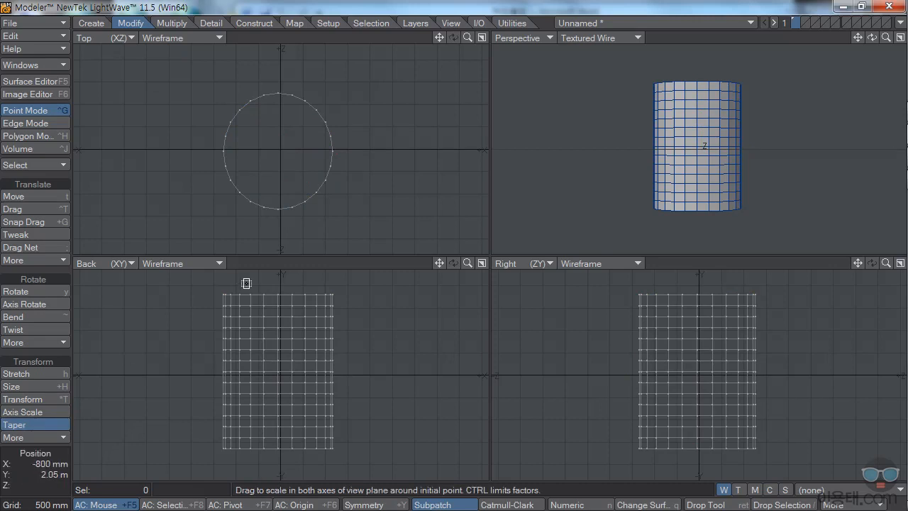
left_click_drag(275, 154, 309, 168)
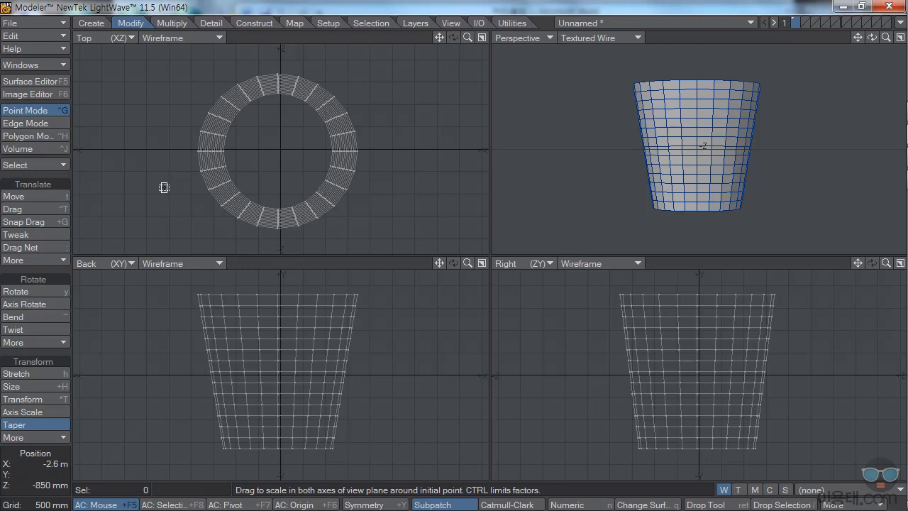
Step: Look through the Multiply tools, including the additional Extend and Subdivide commands
left_click(178, 27)
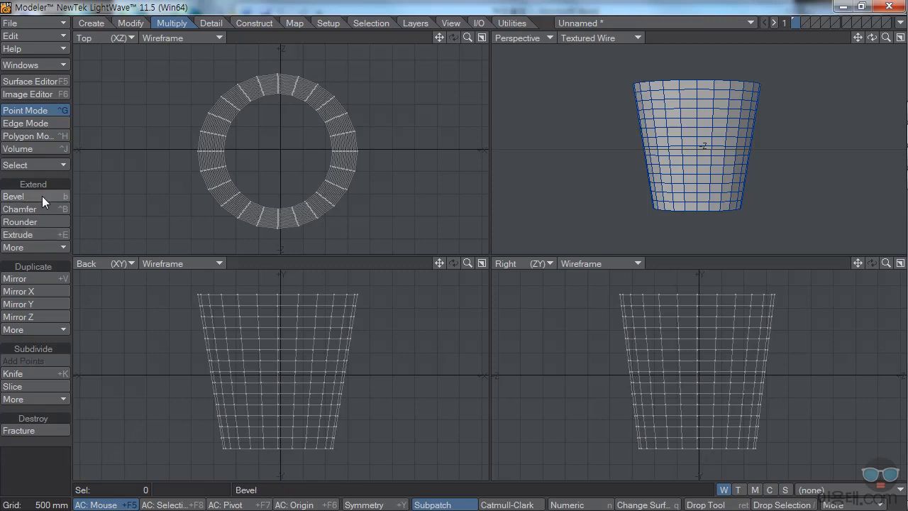
left_click(62, 247)
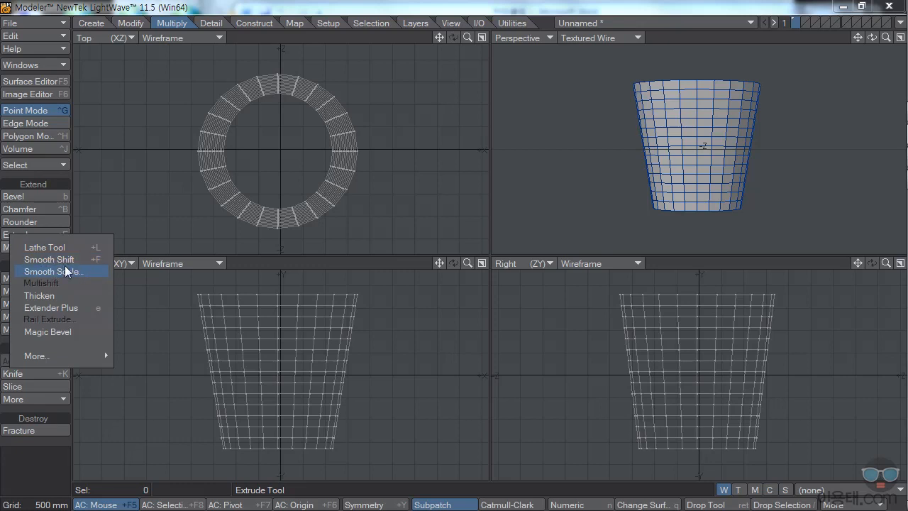
key("h")
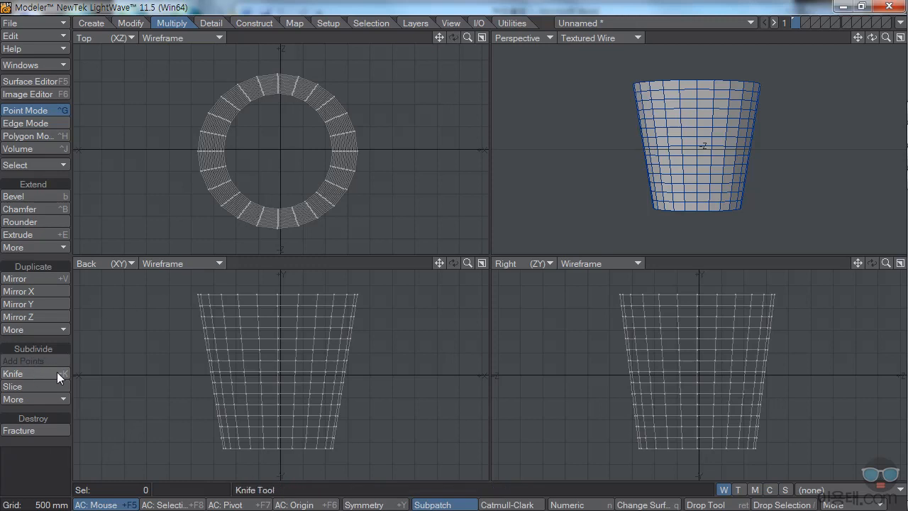
key("h")
key("h")
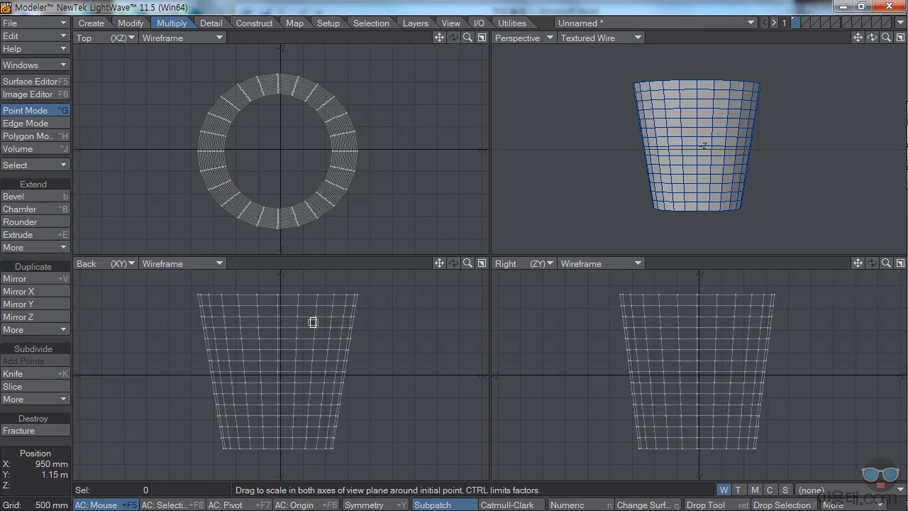
left_click(63, 398)
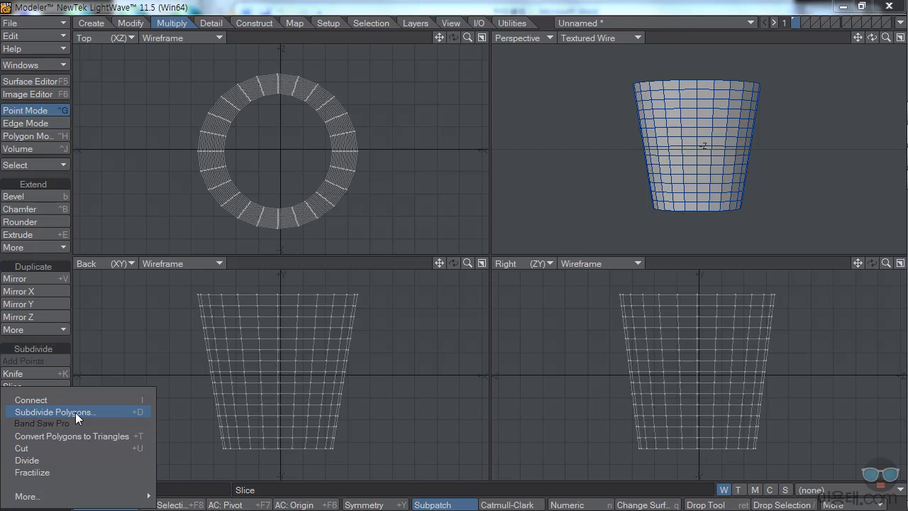
left_click(343, 12)
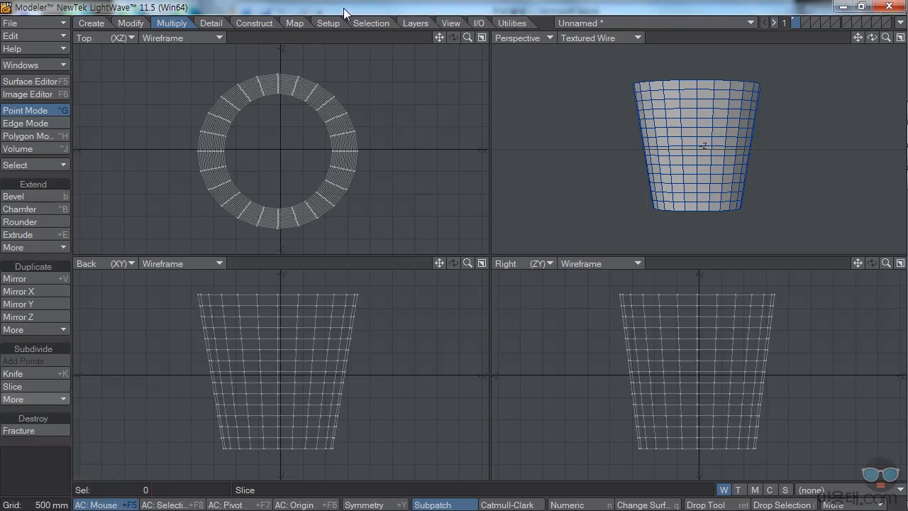
key("h")
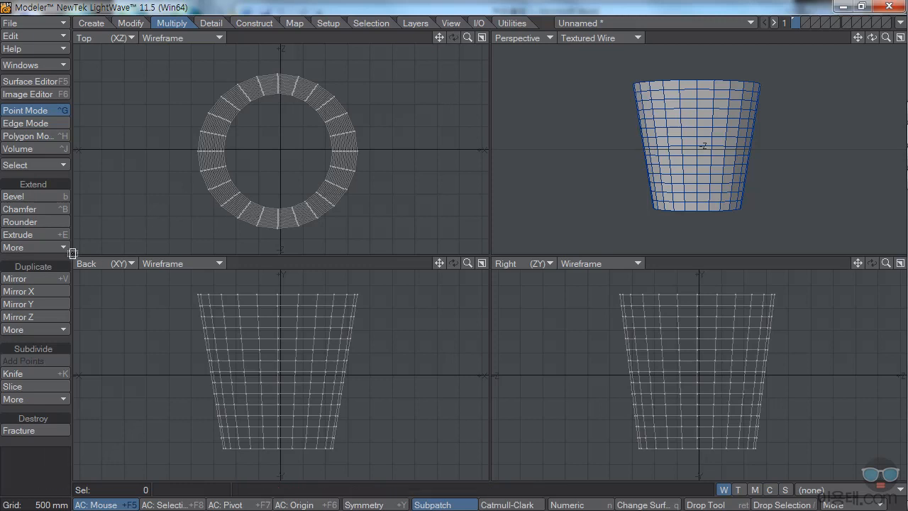
Step: Select the top cap of the tapered cylinder as a polygon in the Perspective view
left_click(38, 234)
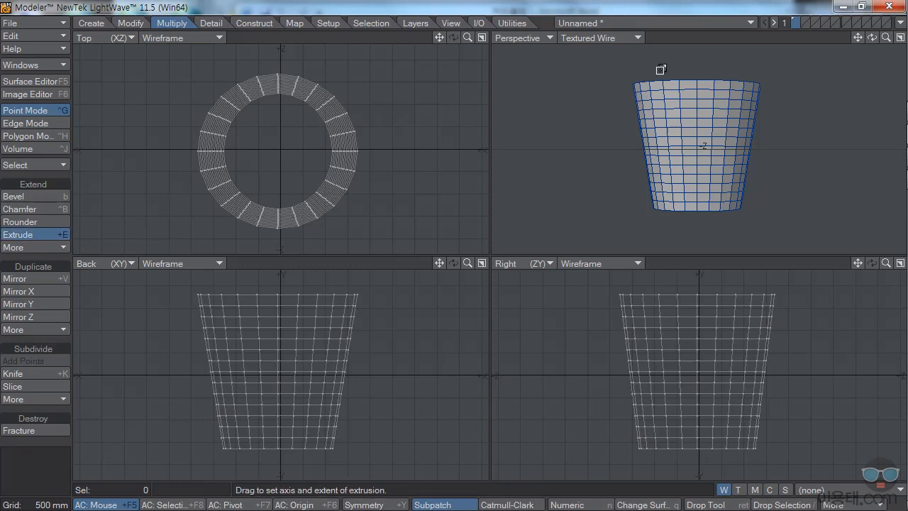
mouse_move(872, 38)
left_mouse_down()
mouse_move(876, 71)
mouse_move(860, 38)
mouse_move(872, 37)
left_mouse_up()
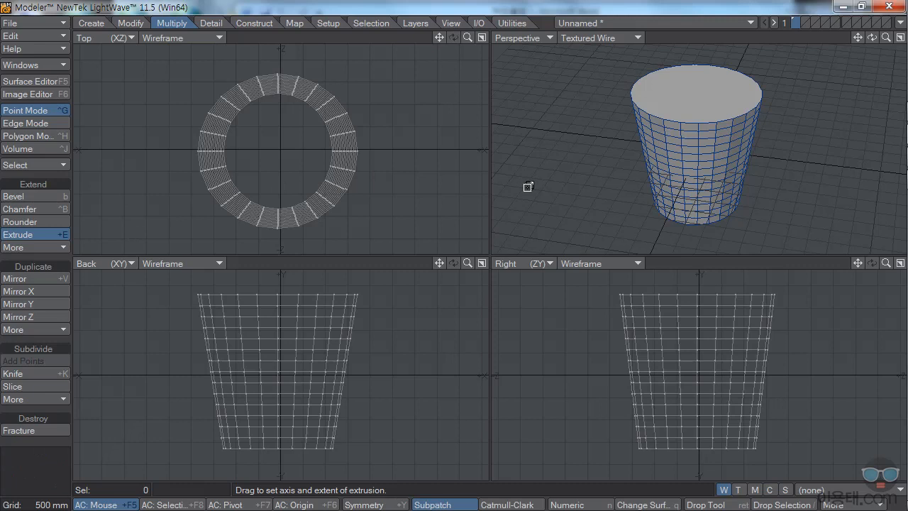
left_click(36, 235)
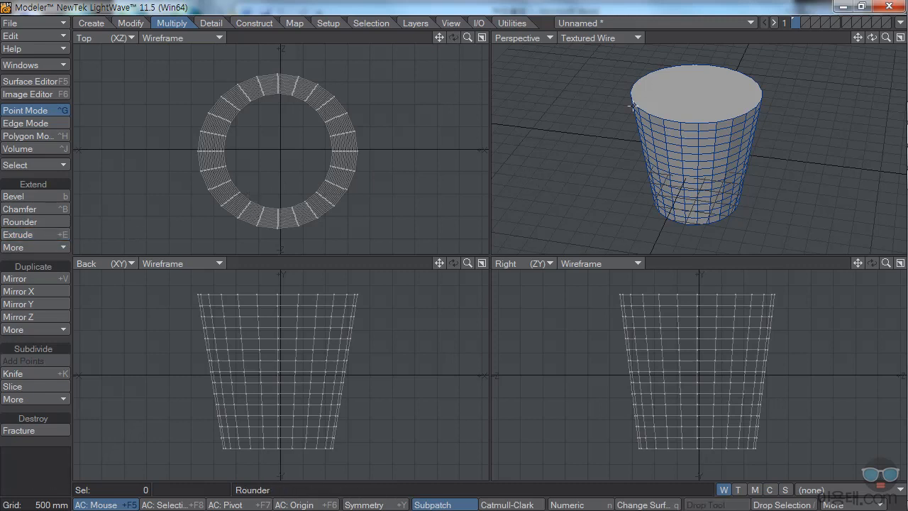
left_click(36, 136)
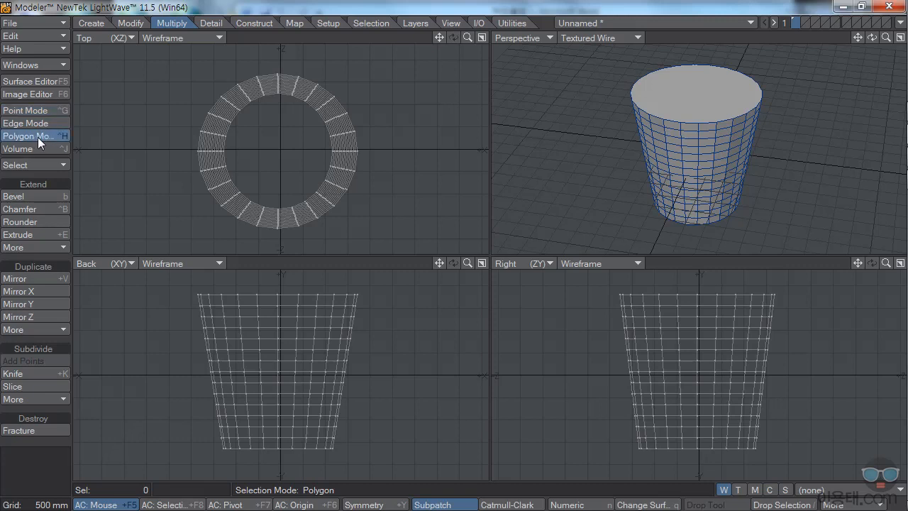
left_click(686, 95)
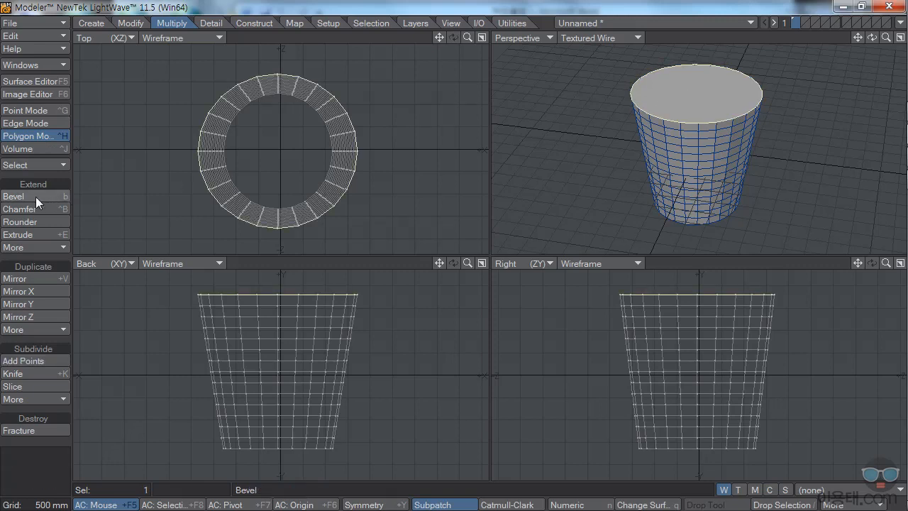
Step: Try extruding the selected top cap sideways toward -X from the Top view, and undo the extrusion
left_click(34, 234)
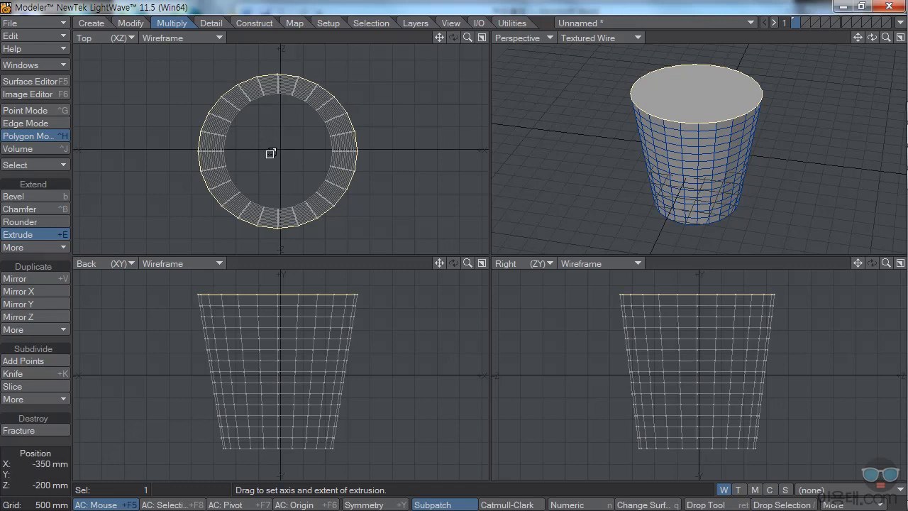
left_click_drag(277, 150, 258, 152)
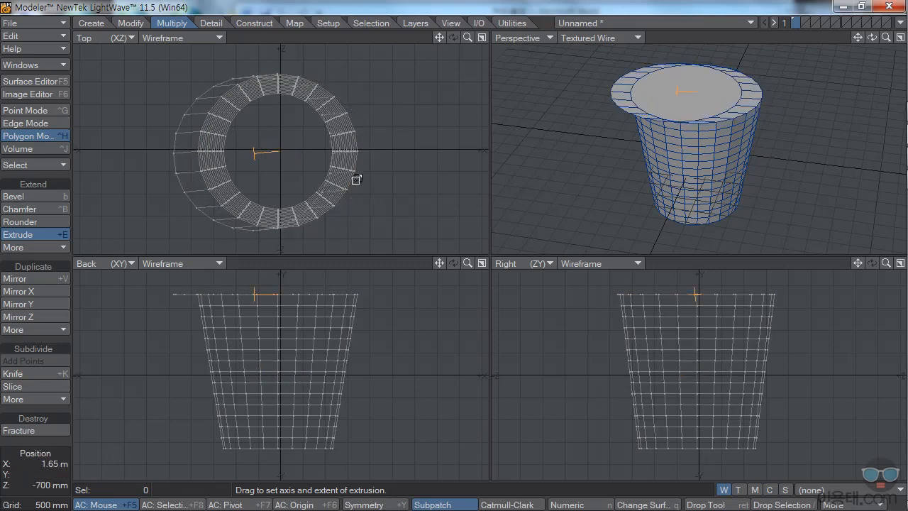
key("ctrl+z")
Step: Extrude the selected top cap upward by about 600 mm from the Back view
key("comma")
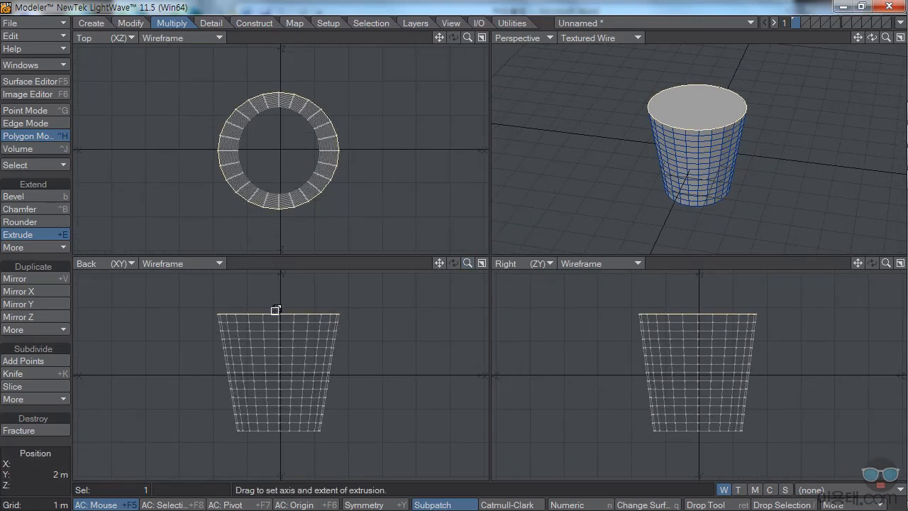
left_click_drag(277, 300, 277, 280)
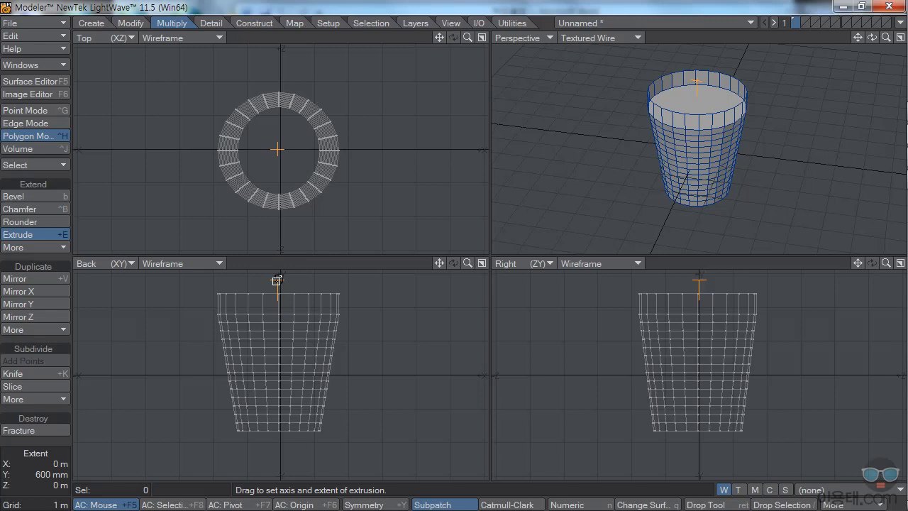
mouse_move(276, 281)
left_mouse_down()
mouse_move(277, 334)
mouse_move(278, 279)
left_mouse_up()
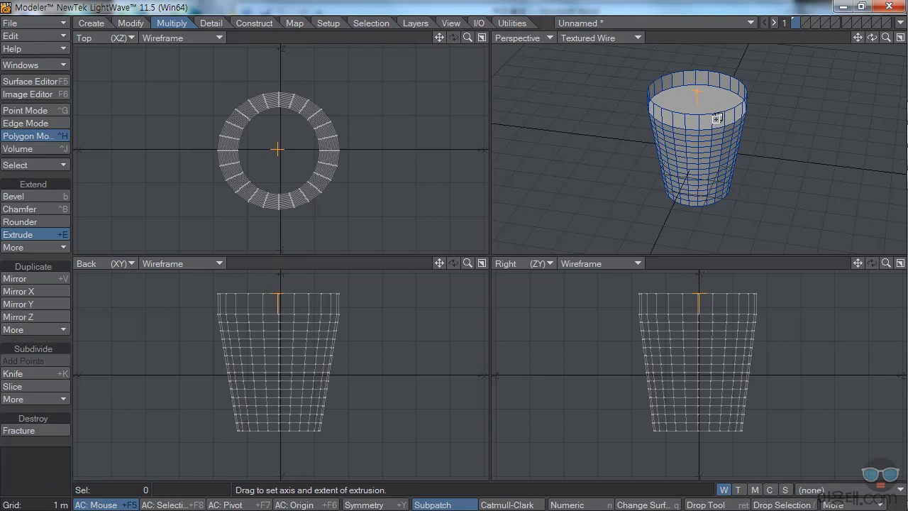
Step: Try flipping all polygons of the extruded cup, and flip them back
mouse_move(875, 41)
left_mouse_down()
mouse_move(887, 22)
mouse_move(895, 46)
mouse_move(875, 43)
left_mouse_up()
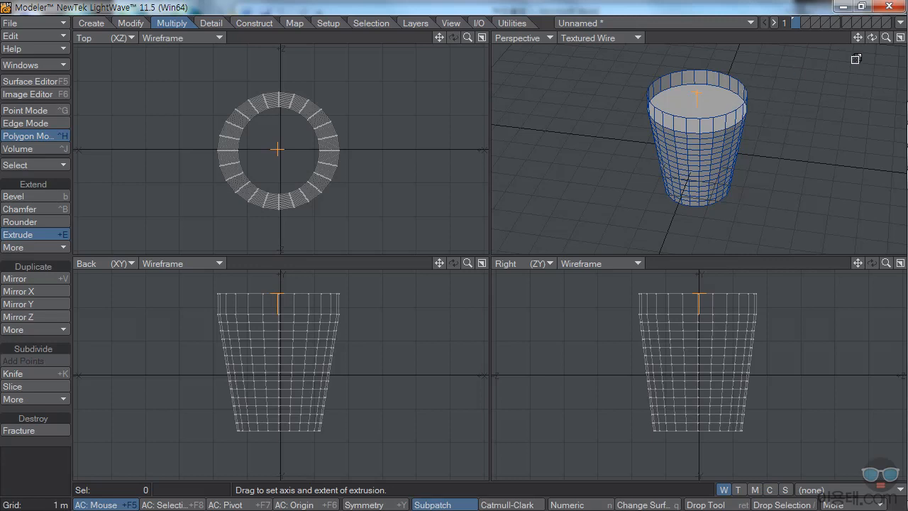
left_click_drag(877, 44, 847, 61)
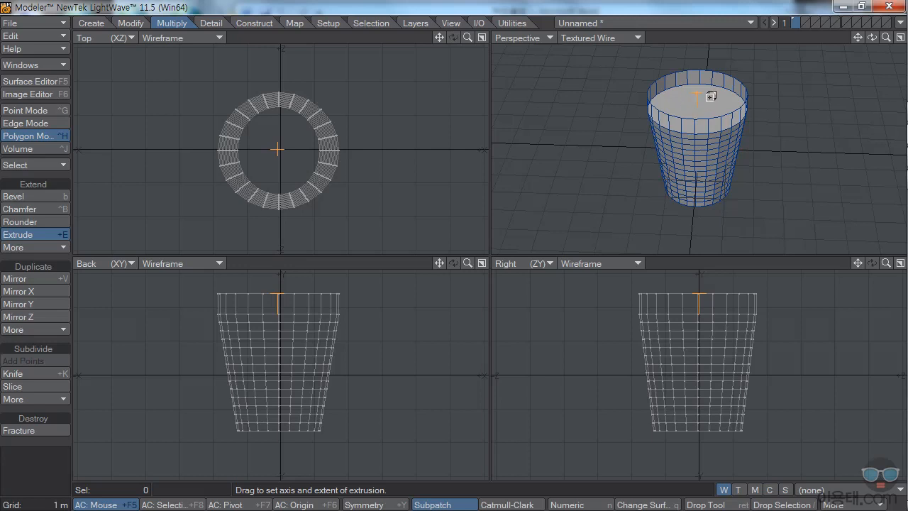
mouse_move(871, 37)
left_mouse_down()
mouse_move(872, 61)
mouse_move(871, 39)
left_mouse_up()
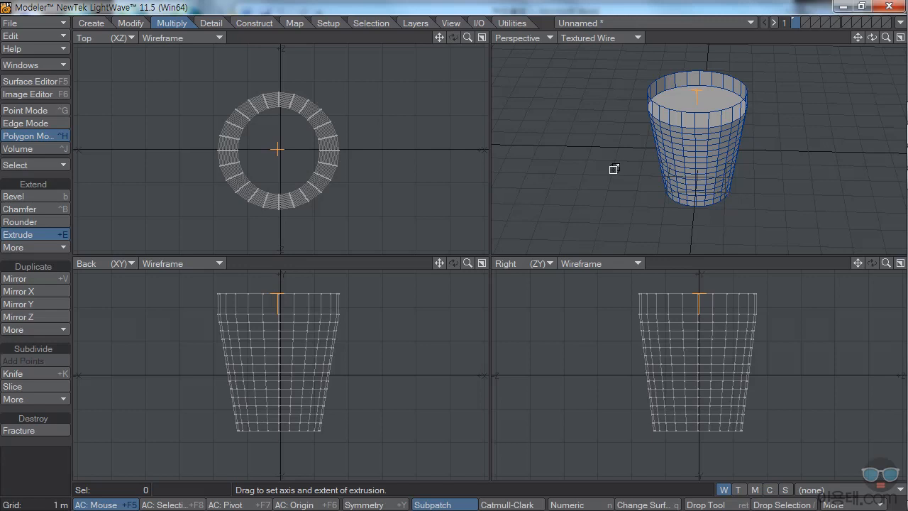
key("Return")
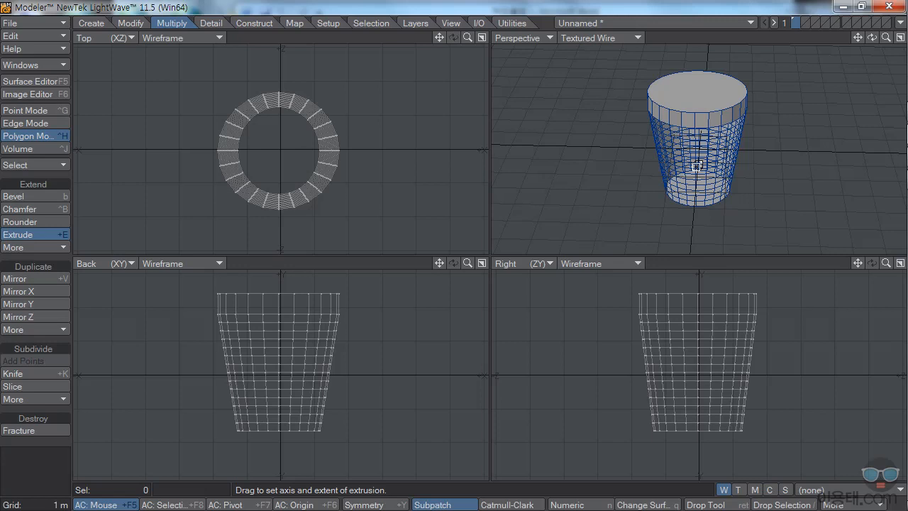
left_click_drag(697, 165, 698, 167)
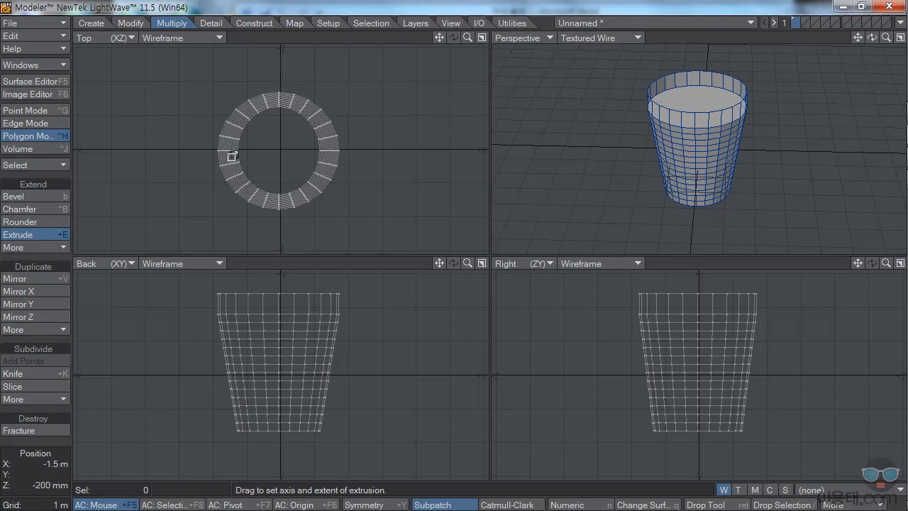
Step: Select the full loop of extruded side polygons around the rim, flip them, and clear the selection
left_click(48, 136)
left_click_drag(674, 119, 686, 119)
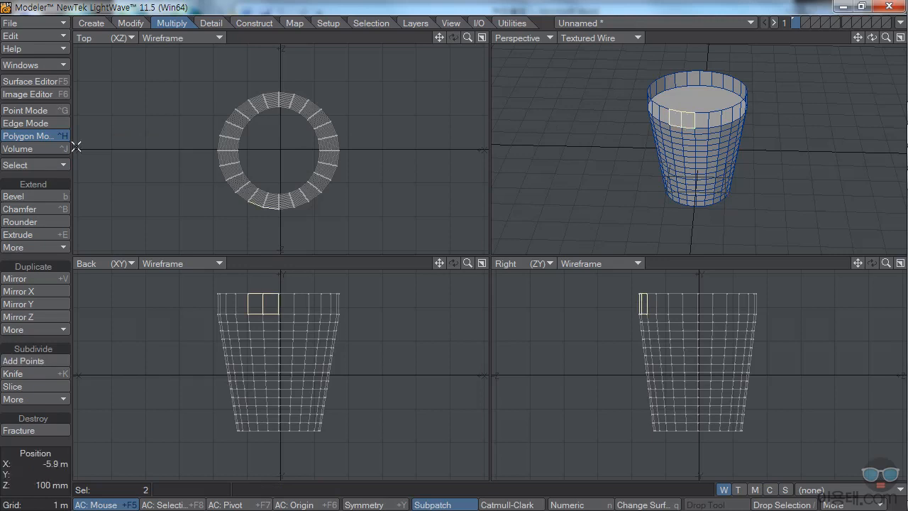
left_click(61, 165)
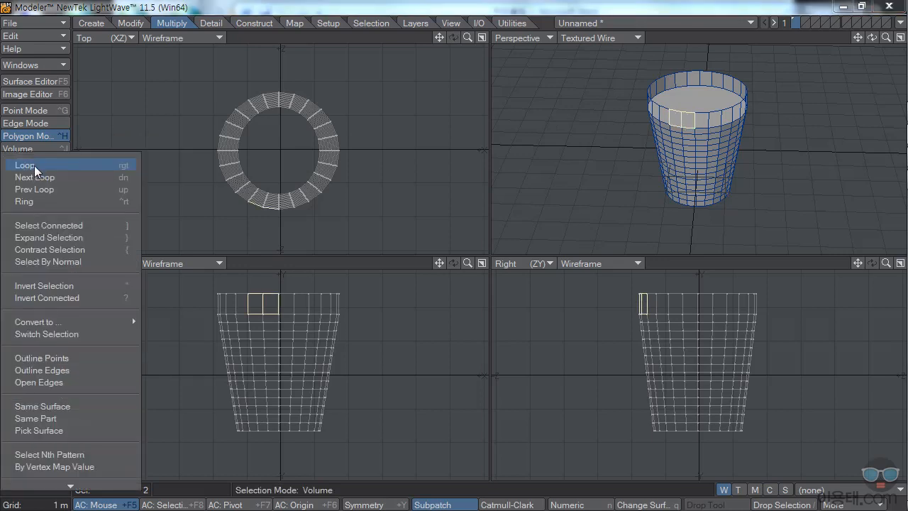
left_click(45, 165)
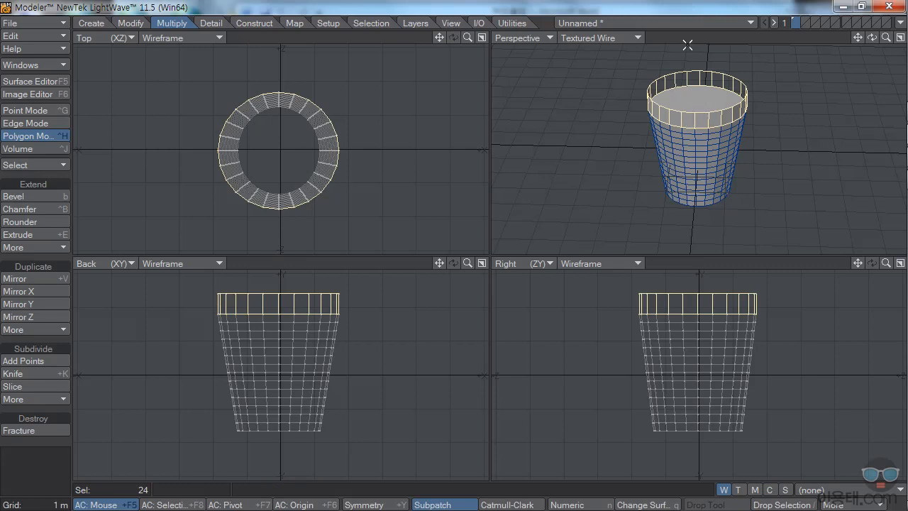
key("slash")
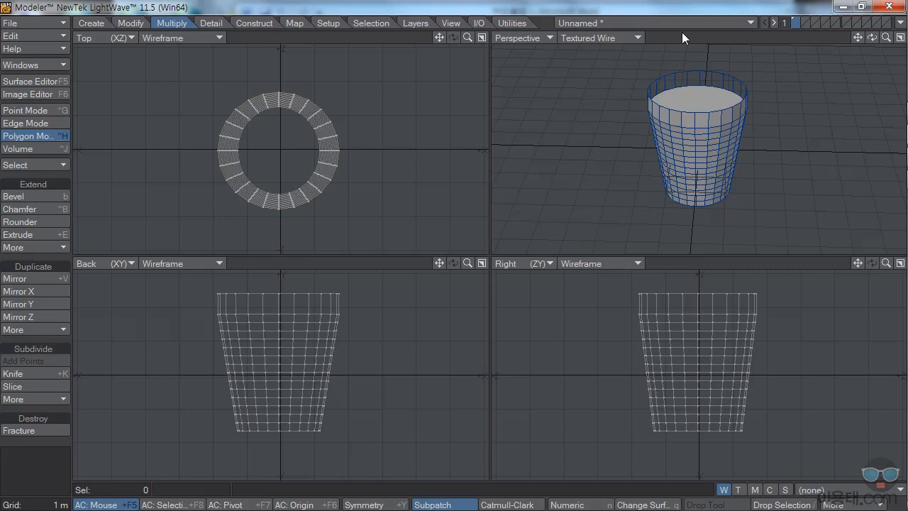
Step: Inspect the flipped rim in the Perspective view, and undo back to the selected top cap before the extrusion
mouse_move(870, 38)
left_mouse_down()
mouse_move(870, 28)
mouse_move(870, 61)
mouse_move(870, 36)
mouse_move(871, 45)
left_mouse_up()
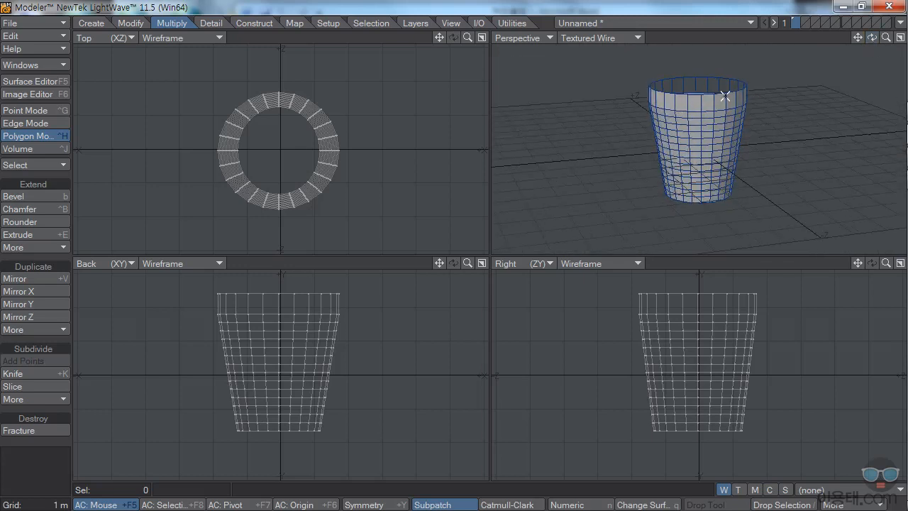
left_click_drag(871, 37, 870, 48)
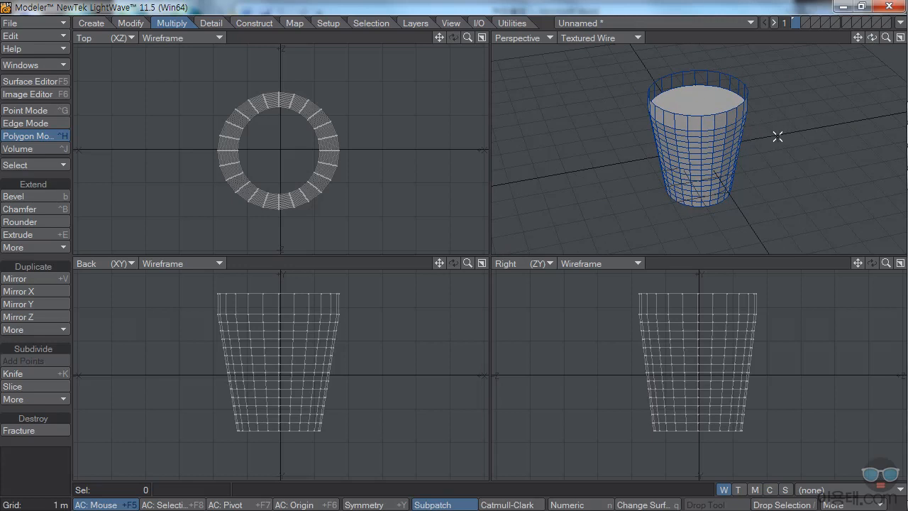
key("u")
key("u")
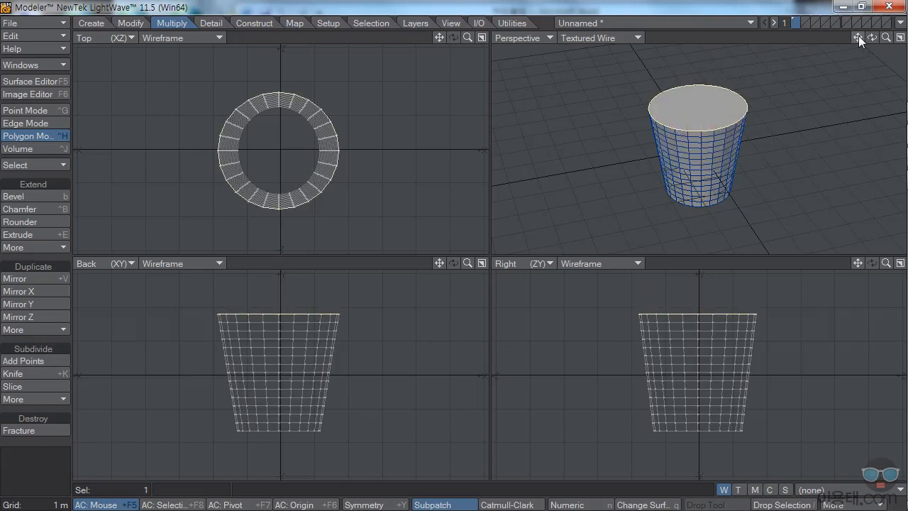
Step: Clear the top cap selection and select a single polygon on the upper part of the cup's side wall
left_click_drag(871, 36, 722, 145)
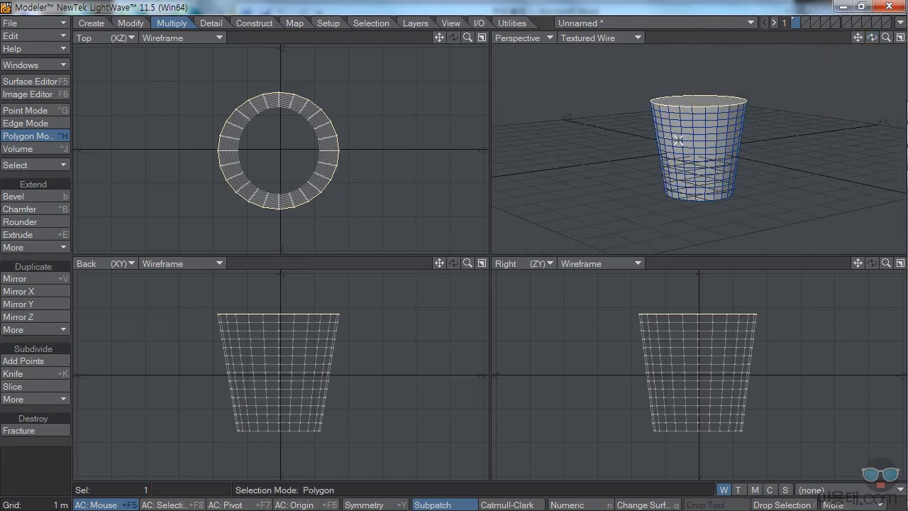
left_click(702, 42)
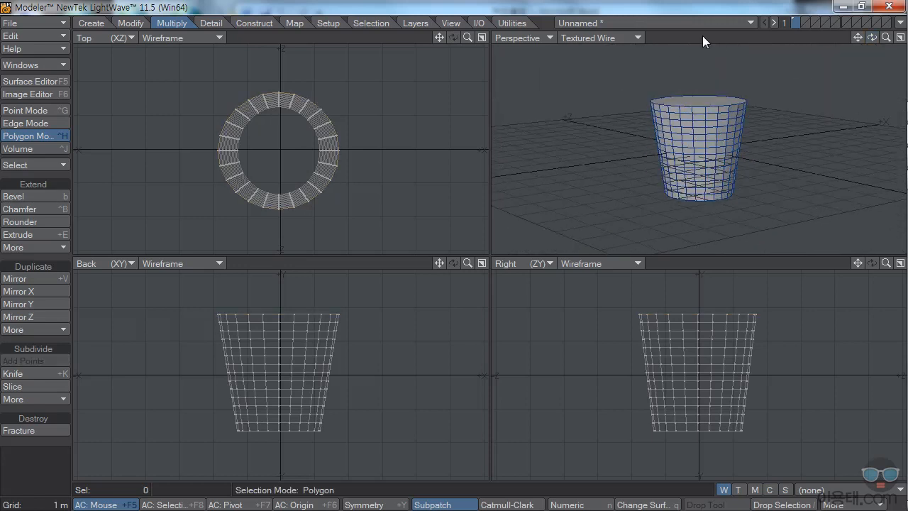
left_click(688, 138)
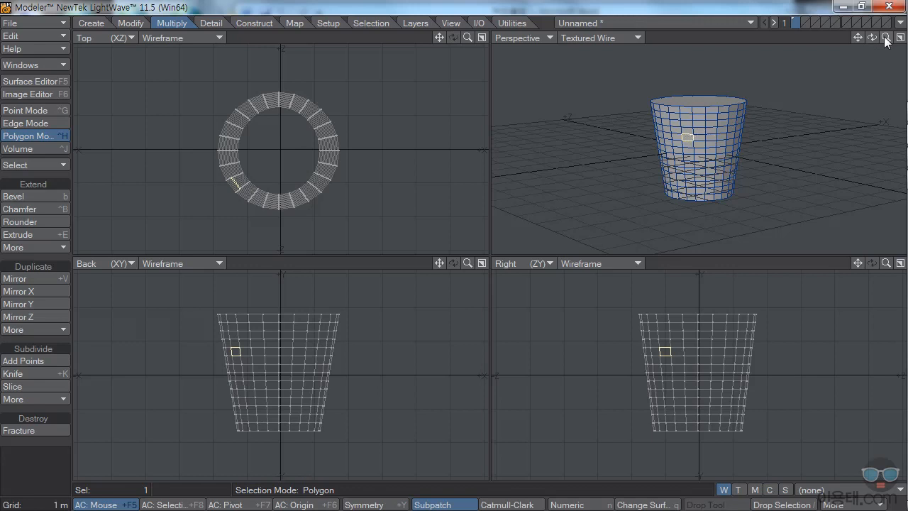
left_click_drag(885, 41, 673, 90)
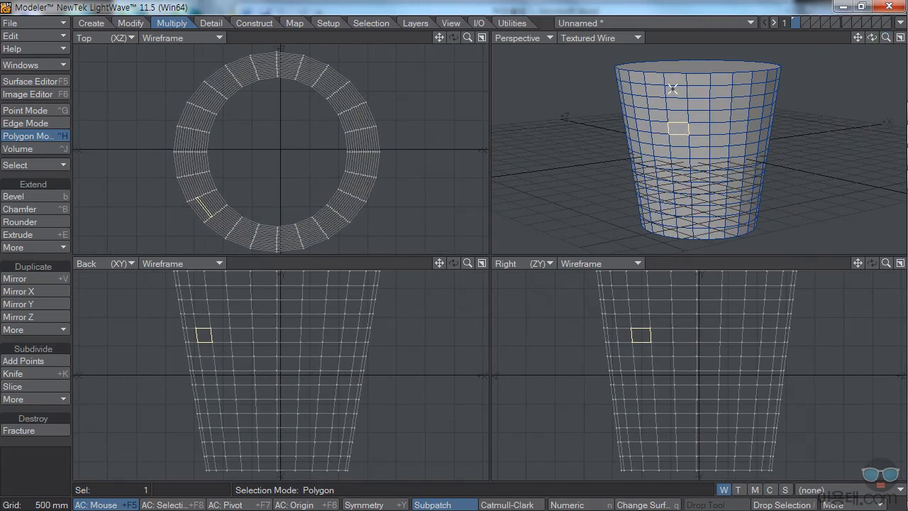
Step: Try extruding the selected wall polygon sideways from the Perspective view, about -1.45 m in X and 250 mm in Z, and undo it
left_click(30, 233)
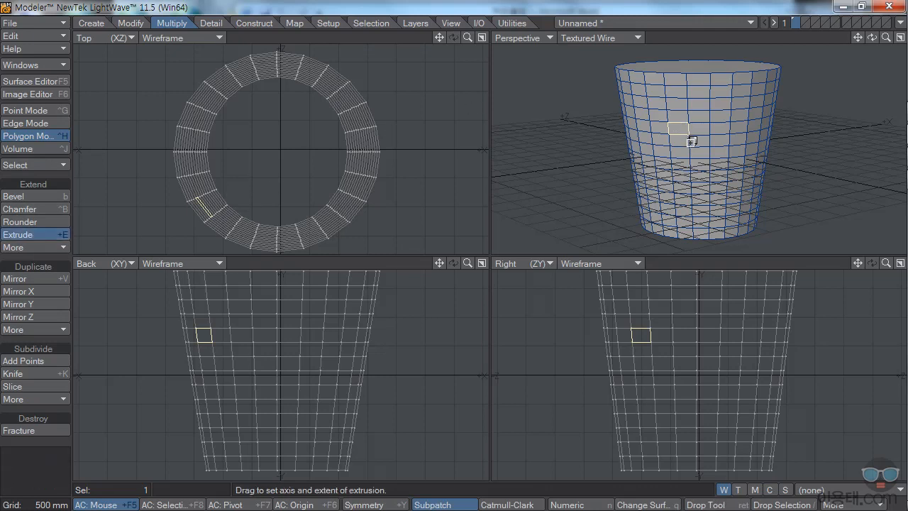
left_click_drag(872, 37, 871, 88)
left_click_drag(663, 169, 637, 237)
left_click_drag(872, 37, 830, 91)
left_click_drag(640, 117, 586, 120)
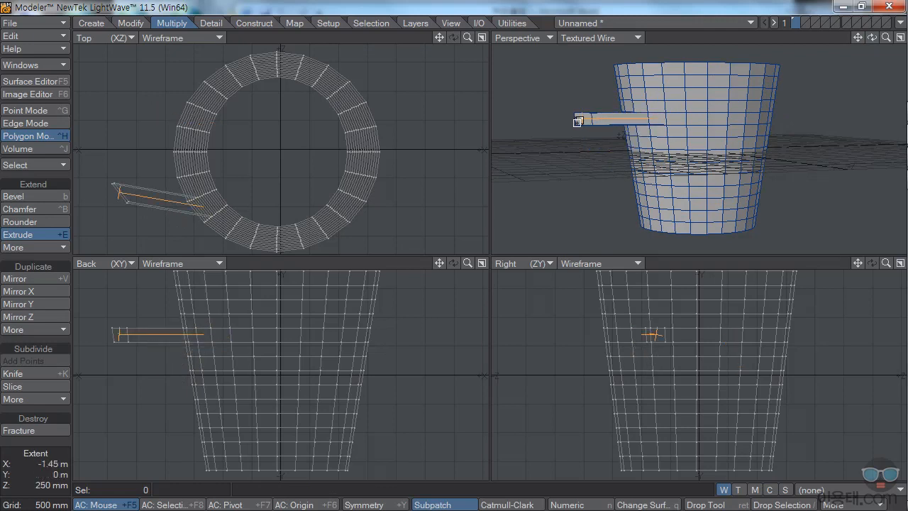
key("ctrl+z")
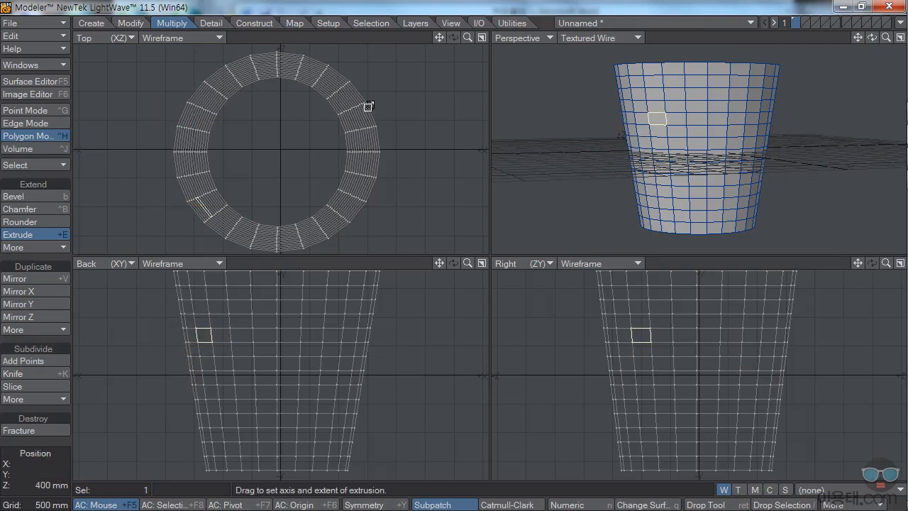
Step: Extrude the selected wall polygon diagonally outward as a bar from the Top view, and try flipping all polygons and back
left_click_drag(468, 37, 457, 39)
left_click_drag(209, 203, 161, 228)
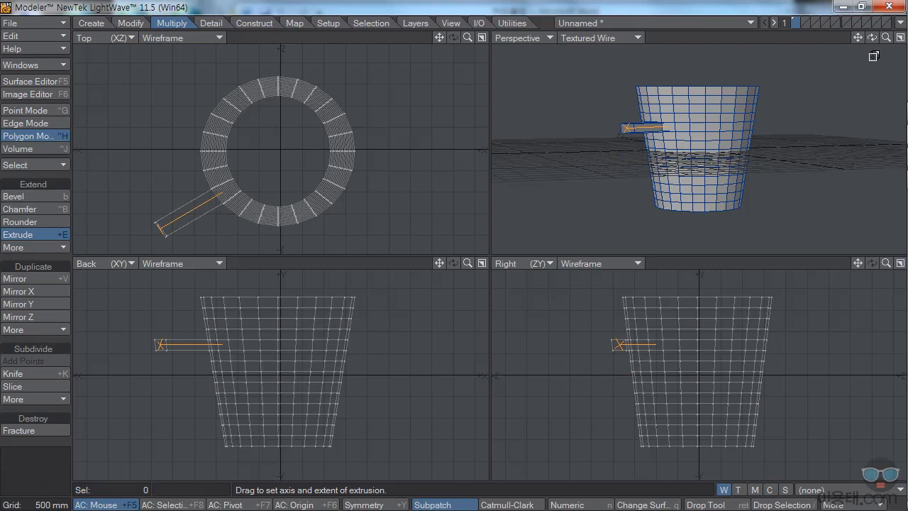
left_click_drag(871, 37, 880, 69)
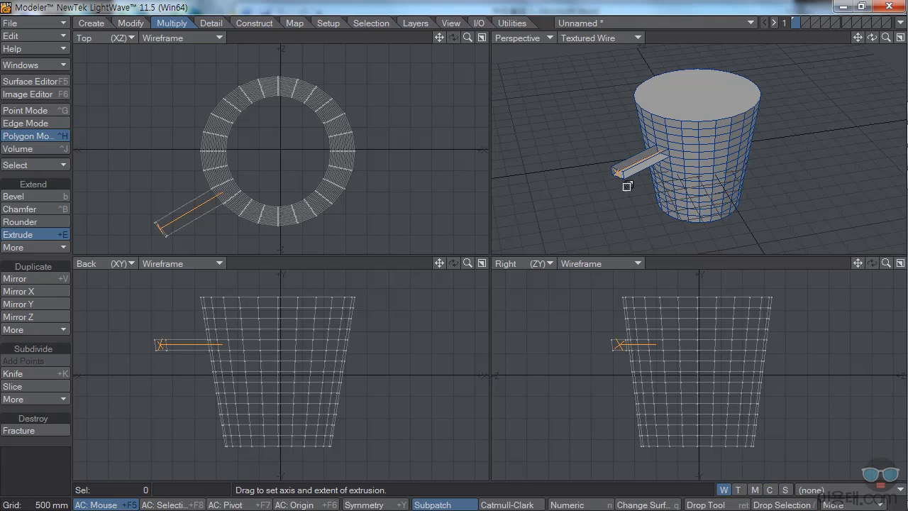
left_click_drag(886, 38, 859, 41)
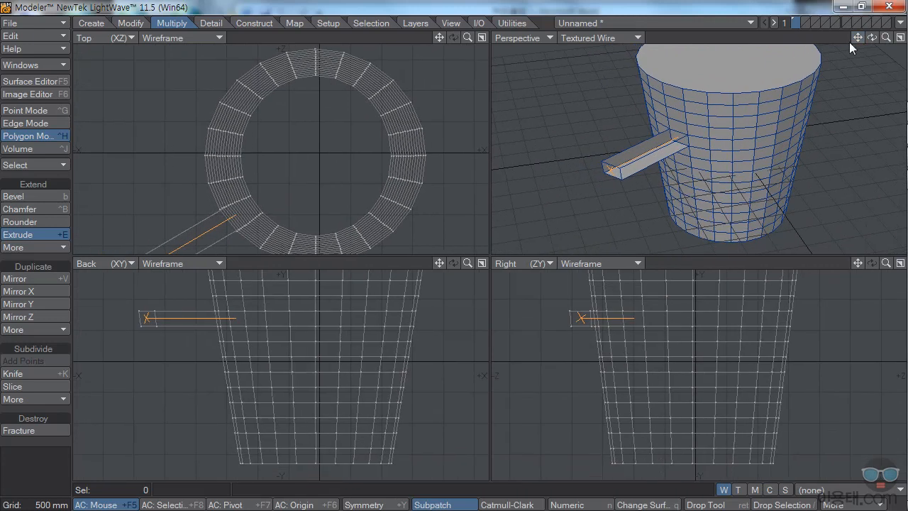
left_click(616, 191)
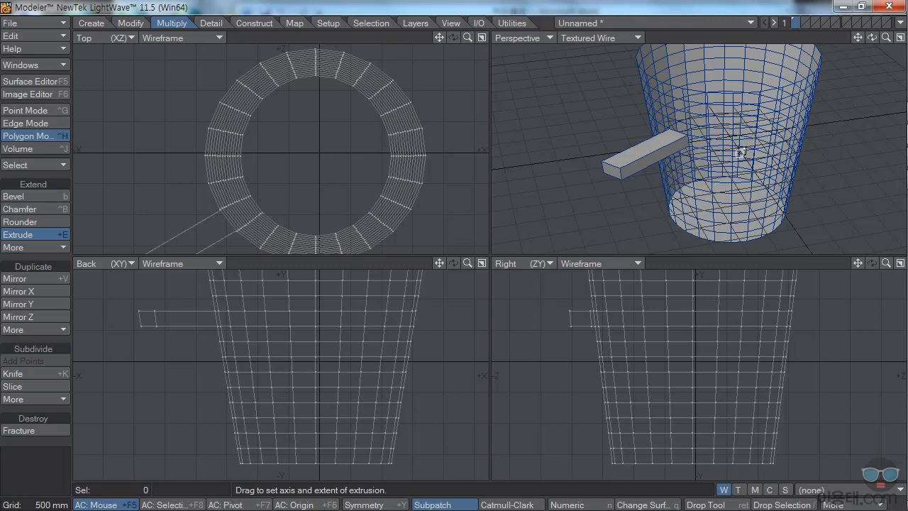
key("f")
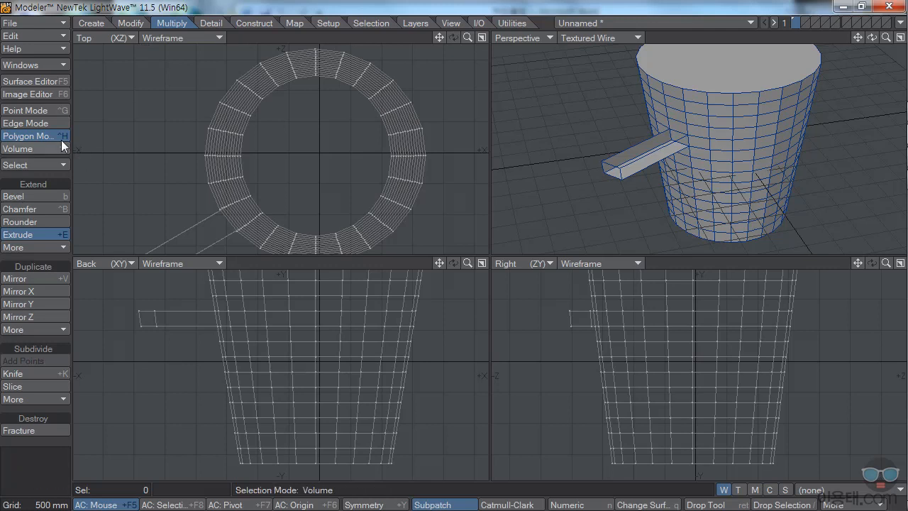
Step: Select the full loop of the extruded bar's side polygons, flip them, and clear the selection
left_click(28, 133)
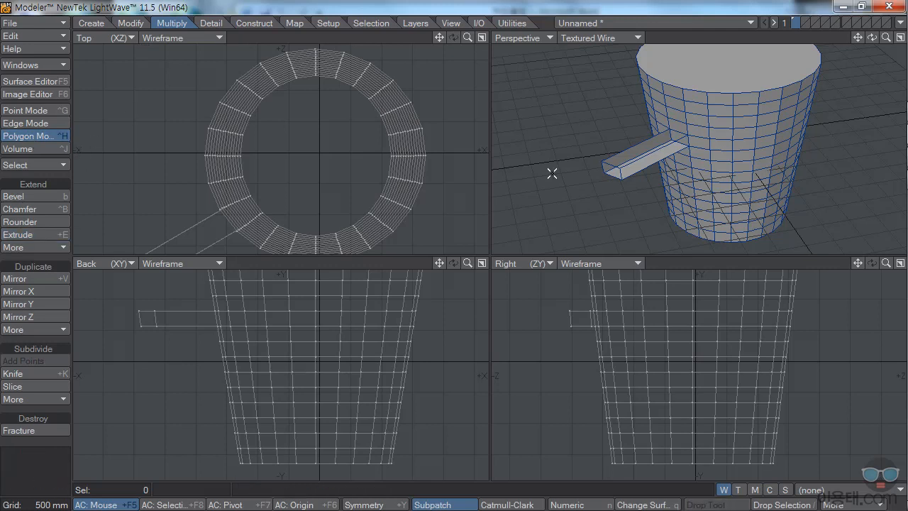
left_click(636, 166)
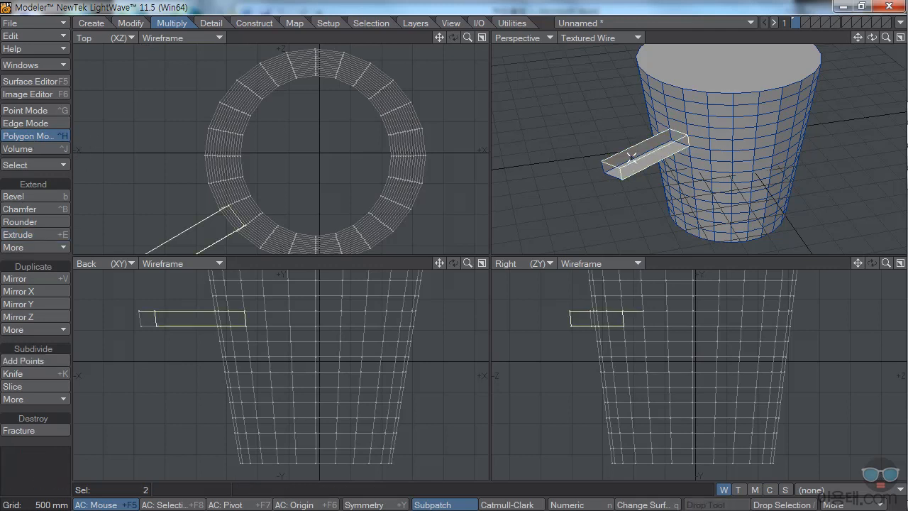
left_click(62, 161)
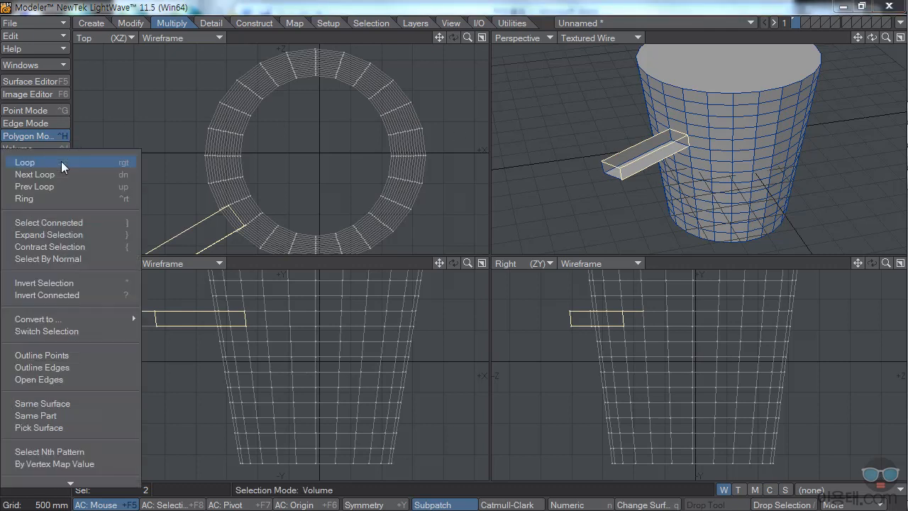
left_click(43, 163)
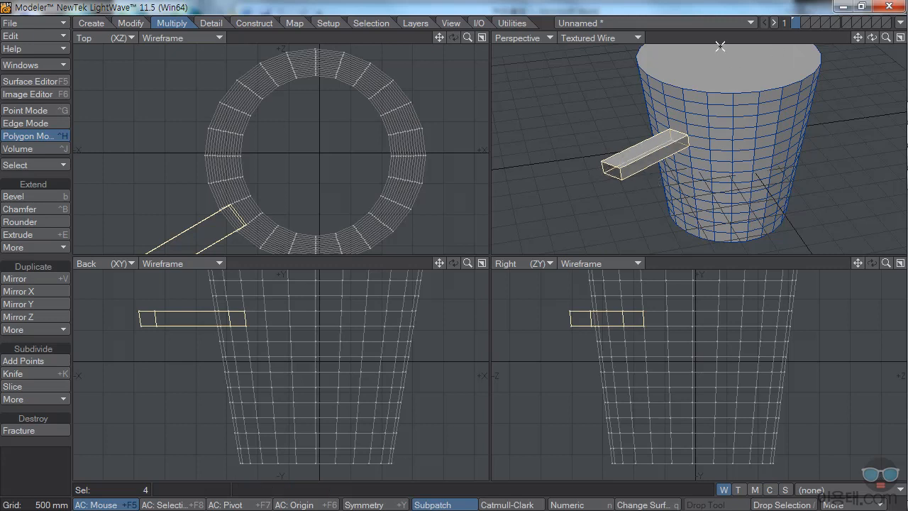
key("/")
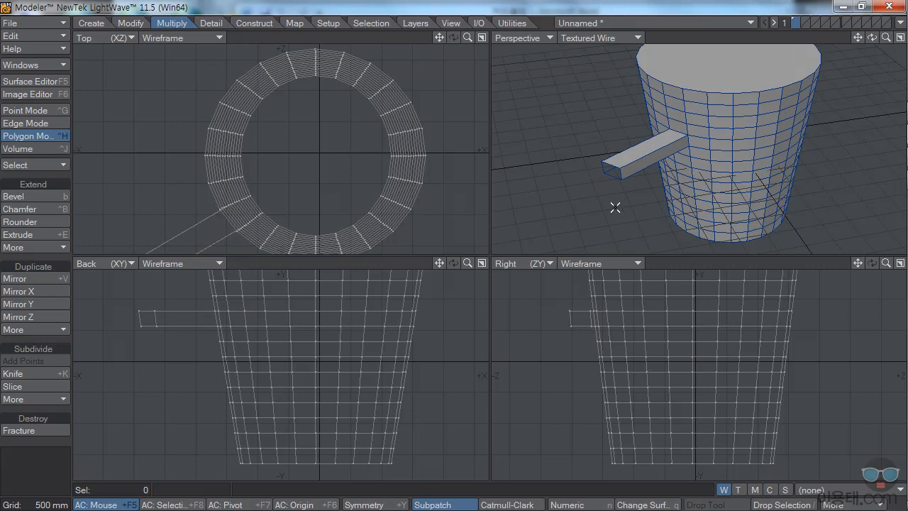
Step: Flip the end polygon of the extruded bar and clear the selection
left_click(610, 171)
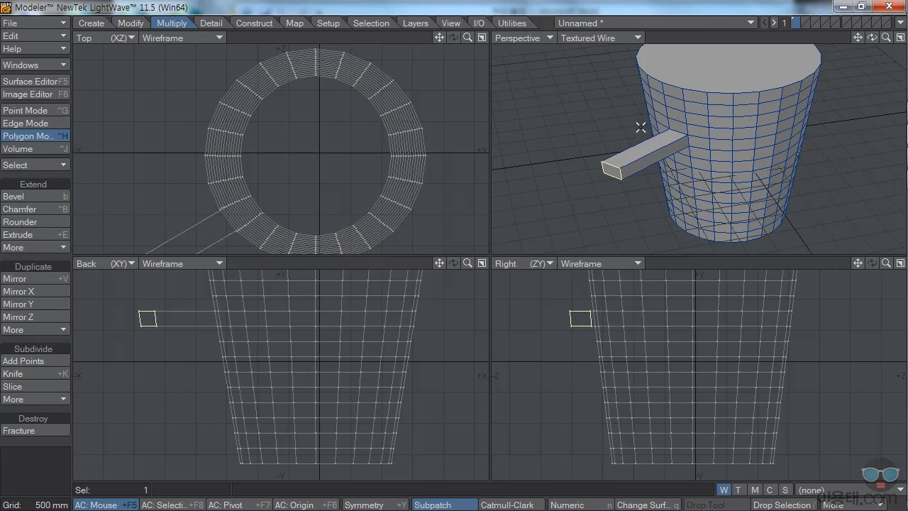
key("/")
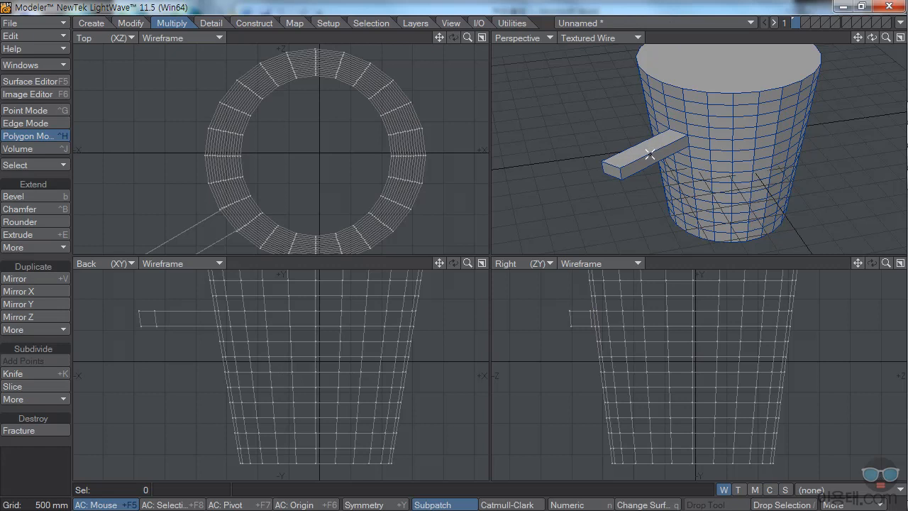
left_click_drag(872, 37, 739, 97)
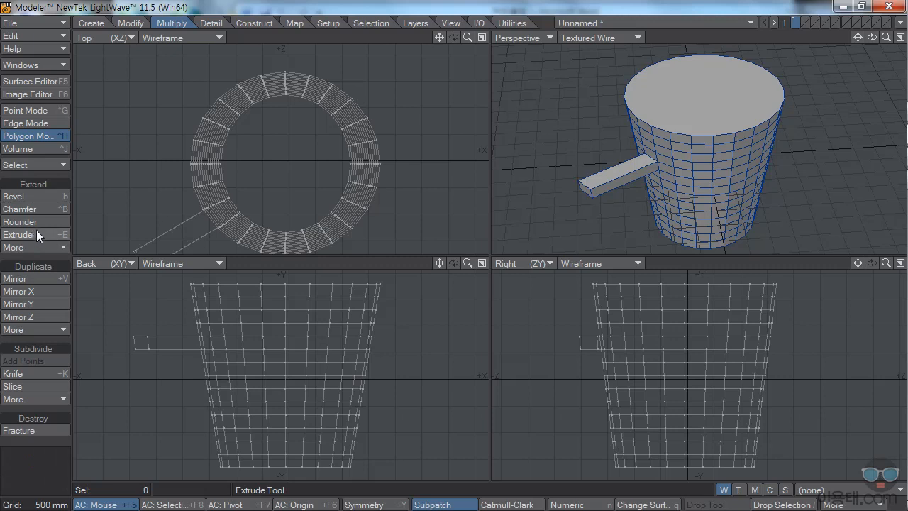
Step: Select the cup's top cap and bevel it with a slight upward shift and inward inset from the Top view
left_click(32, 196)
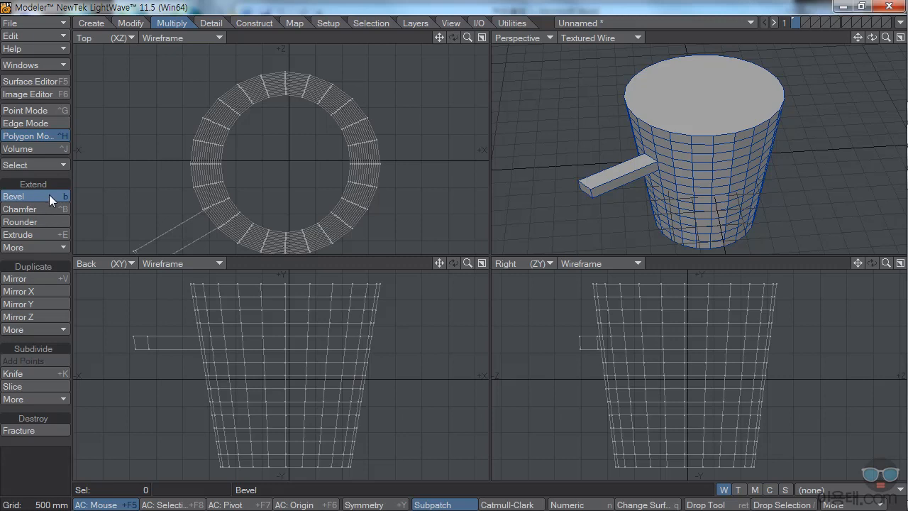
left_click(35, 135)
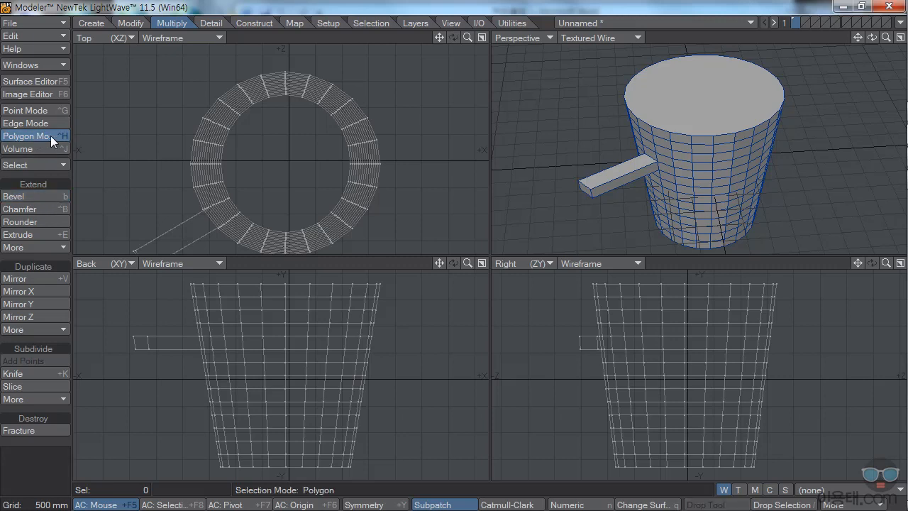
left_click(685, 98)
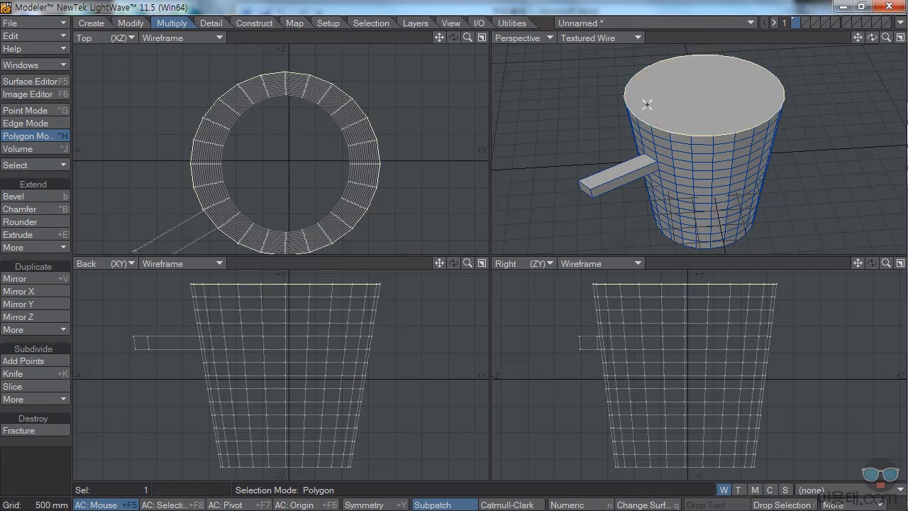
left_click(45, 196)
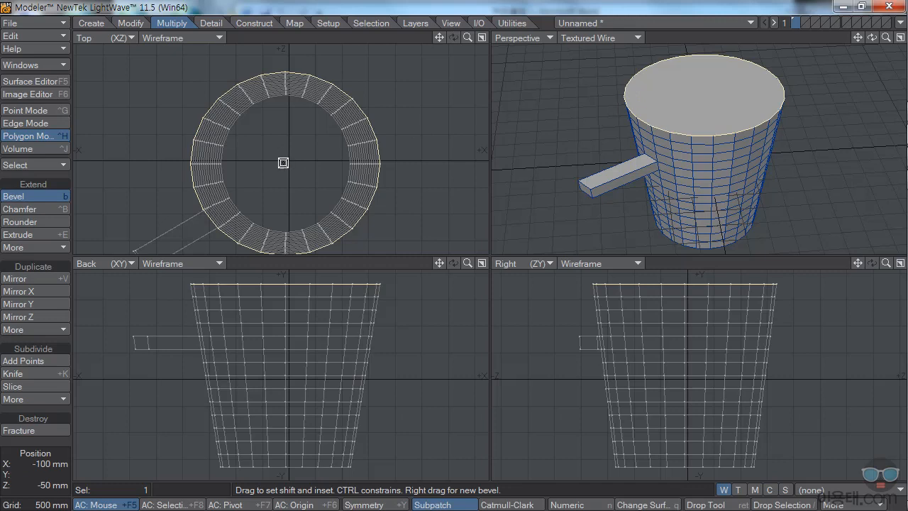
mouse_move(288, 161)
left_mouse_down()
mouse_move(296, 161)
mouse_move(275, 162)
mouse_move(271, 147)
mouse_move(287, 158)
mouse_move(274, 158)
mouse_move(284, 156)
mouse_move(282, 144)
mouse_move(291, 152)
mouse_move(271, 150)
mouse_move(281, 156)
left_mouse_up()
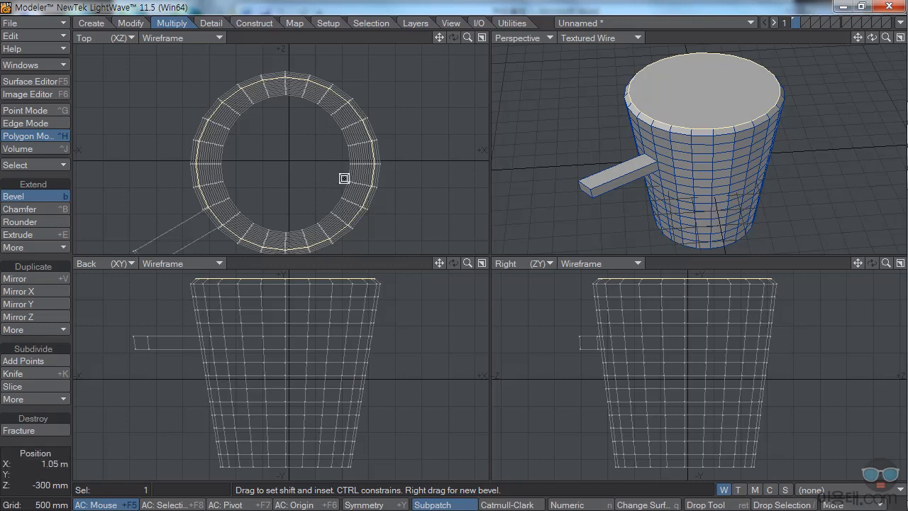
Step: Undo and redo the top cap's bevel, leave the Bevel tool, and clear the selection
key("u")
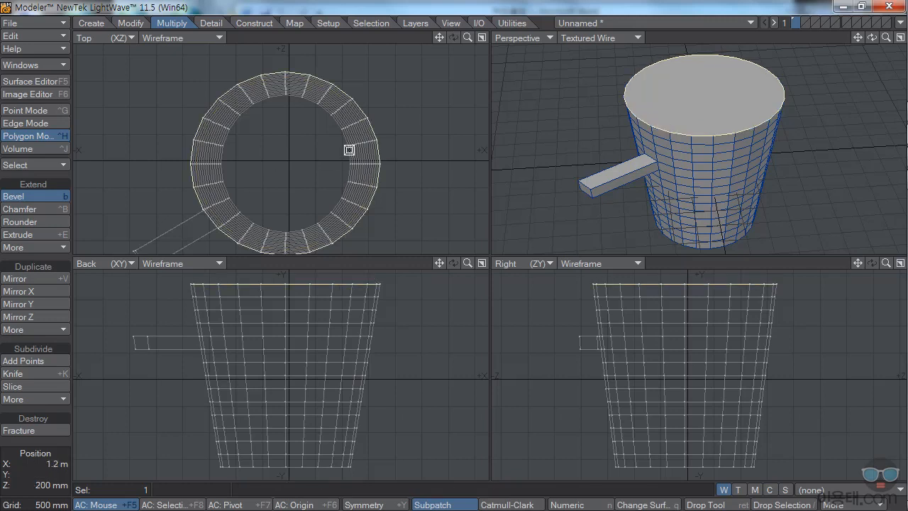
key("shift+u")
left_click(61, 246)
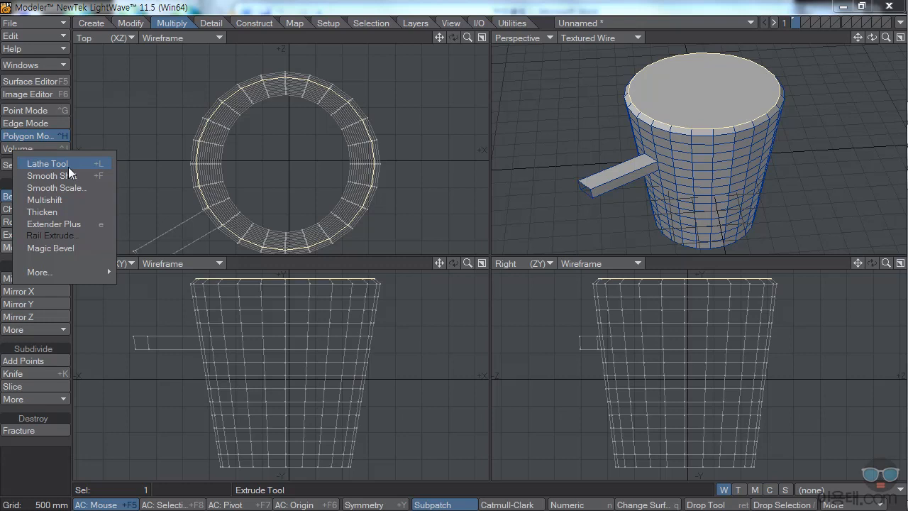
left_click(228, 11)
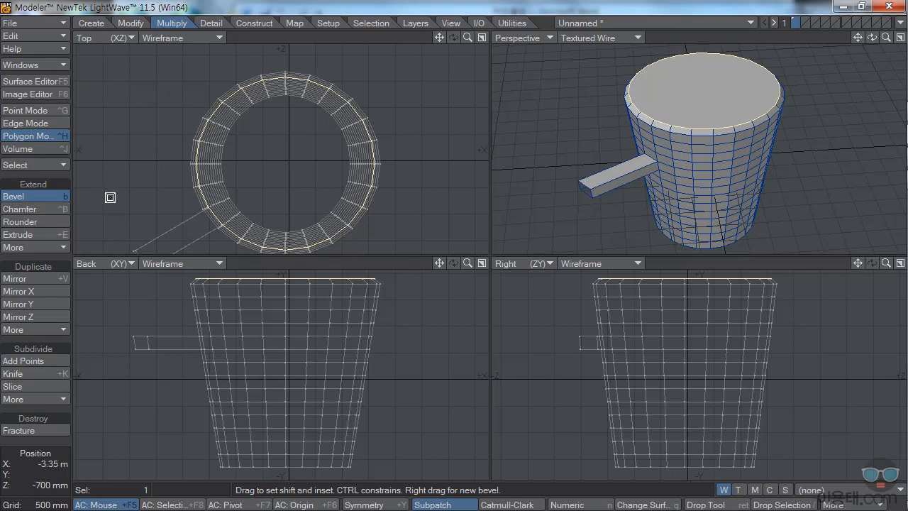
left_click(39, 136)
left_click(41, 136)
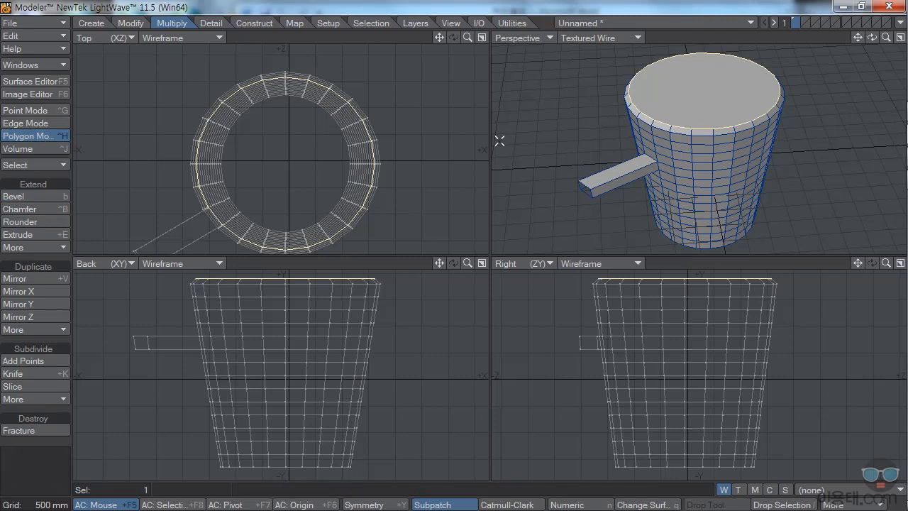
key("/")
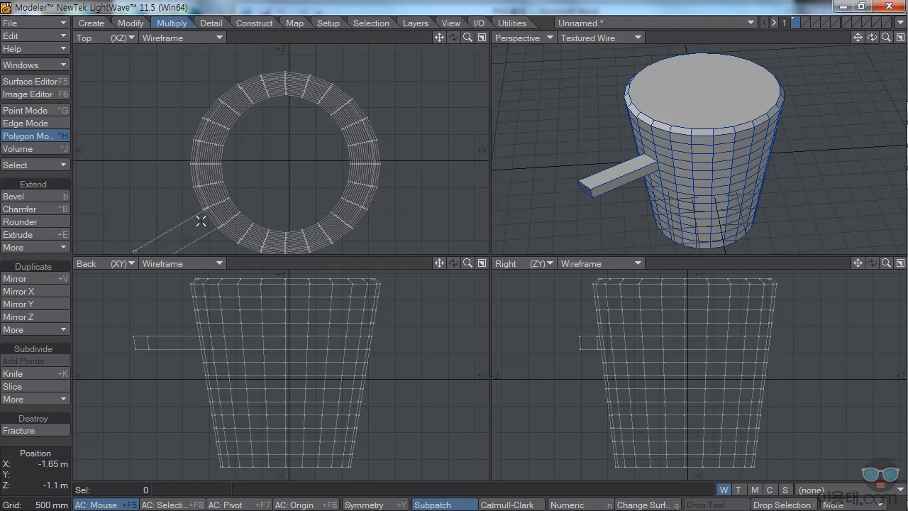
Step: Try a small outward Smooth Shift on the whole object from the Top view, and undo it
left_click(61, 248)
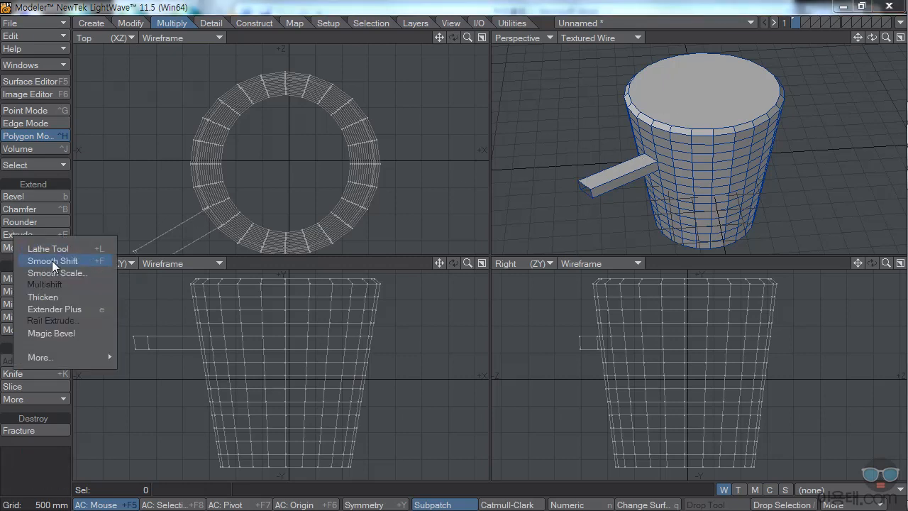
left_click(52, 261)
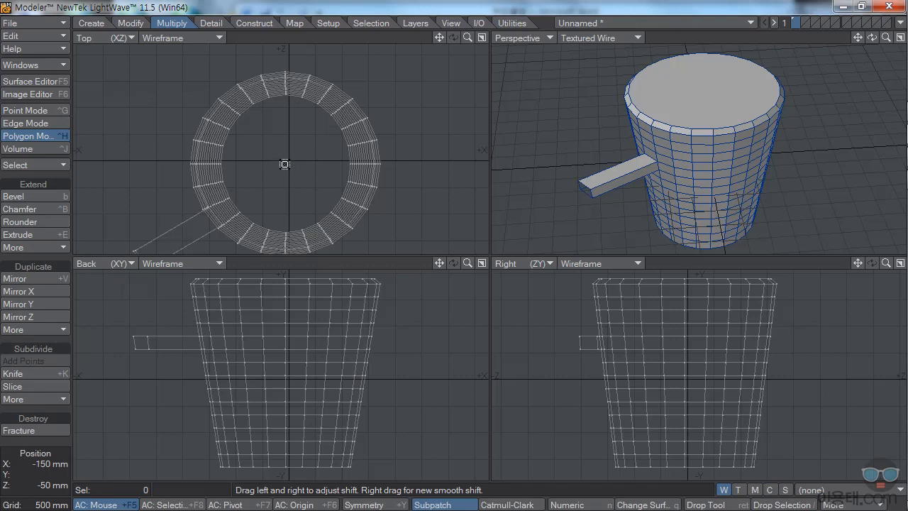
left_click_drag(283, 160, 293, 161)
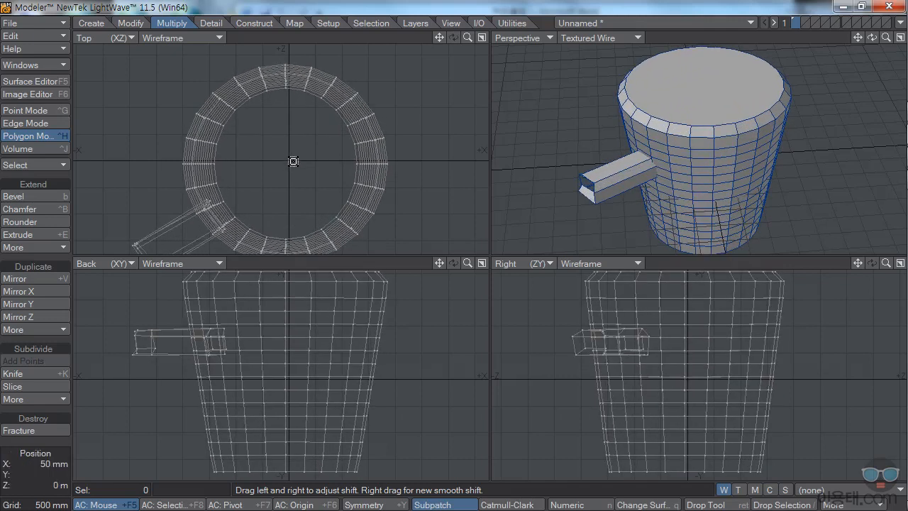
key("ctrl+z")
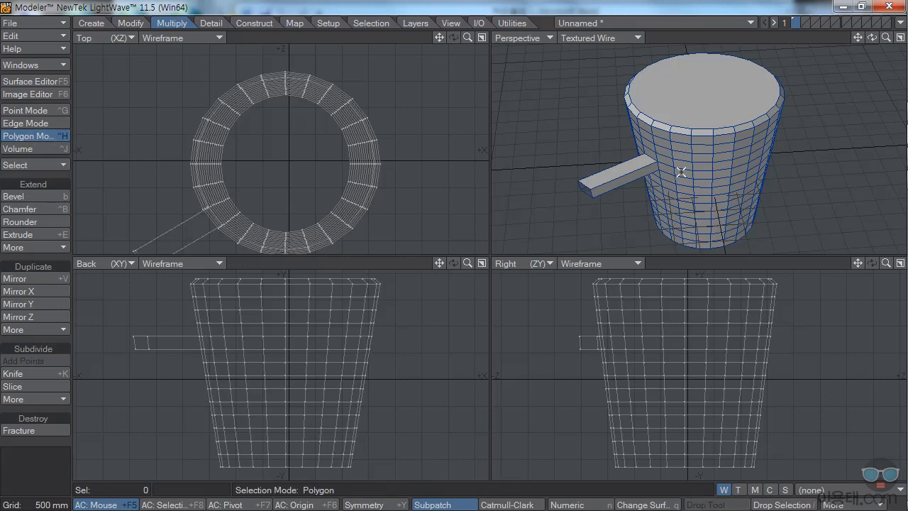
Step: Select four stacked polygons on the cup's side, try beveling them with a 550 mm shift and 50 mm inset, and undo it
left_click(683, 166)
left_click_drag(682, 167, 683, 188)
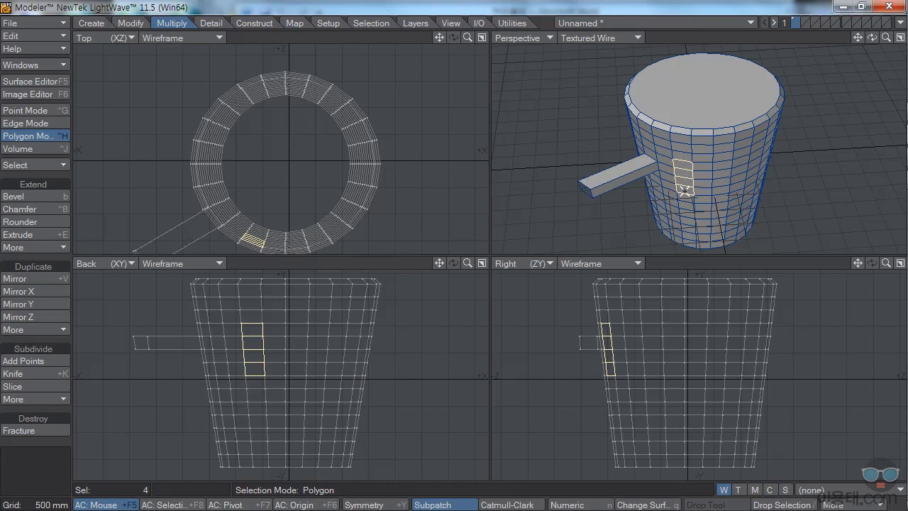
left_click_drag(886, 40, 860, 42)
left_click(33, 197)
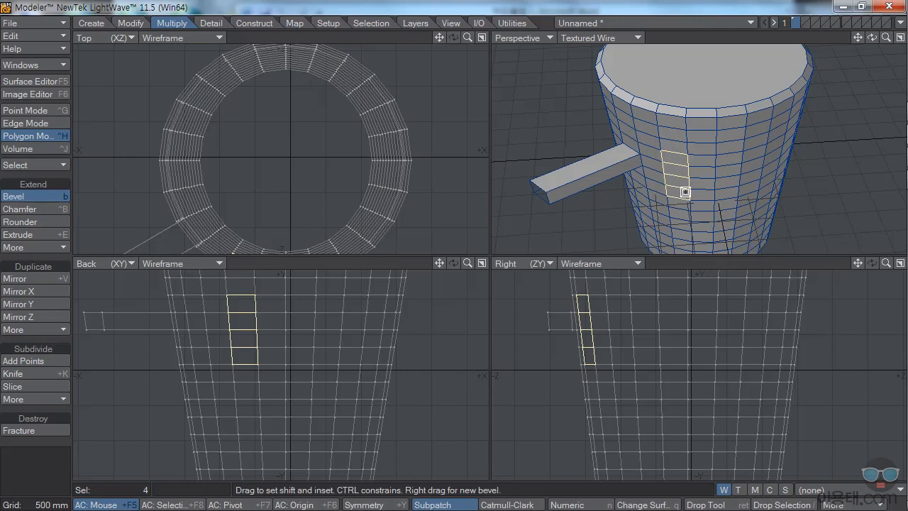
left_click_drag(682, 182, 678, 141)
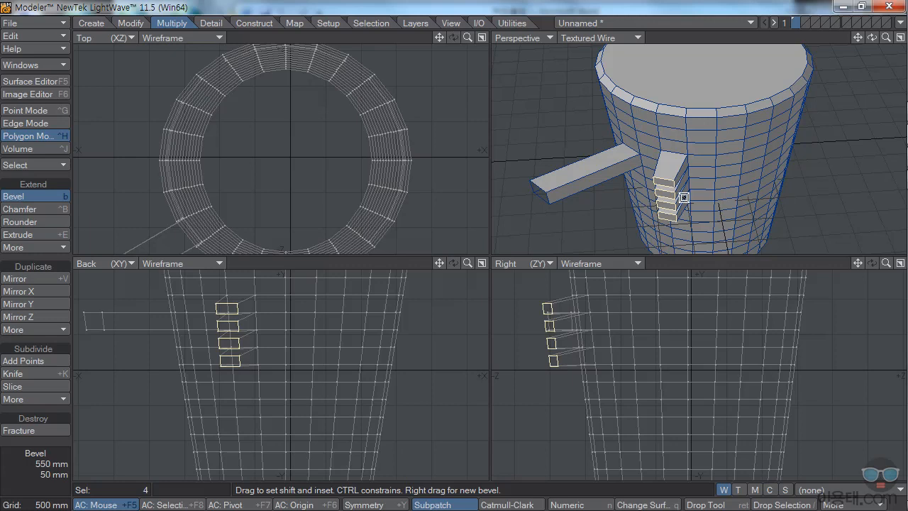
key("ctrl+z")
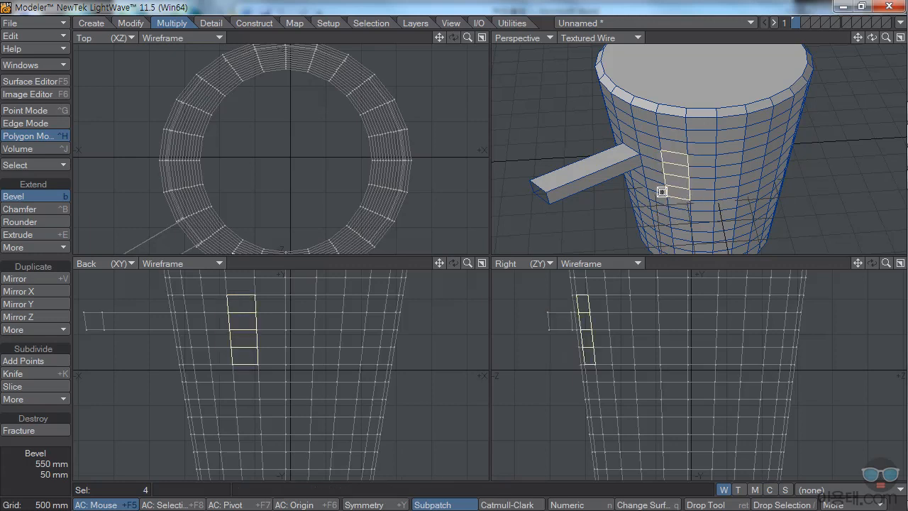
Step: Try a 700 mm Smooth Shift on the four selected side polygons, undo it, and clear the selection
left_click(62, 247)
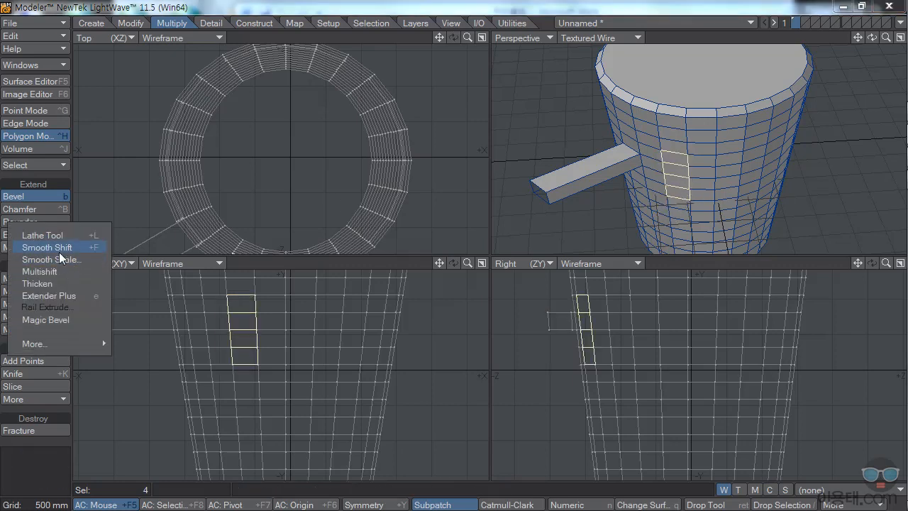
left_click(64, 248)
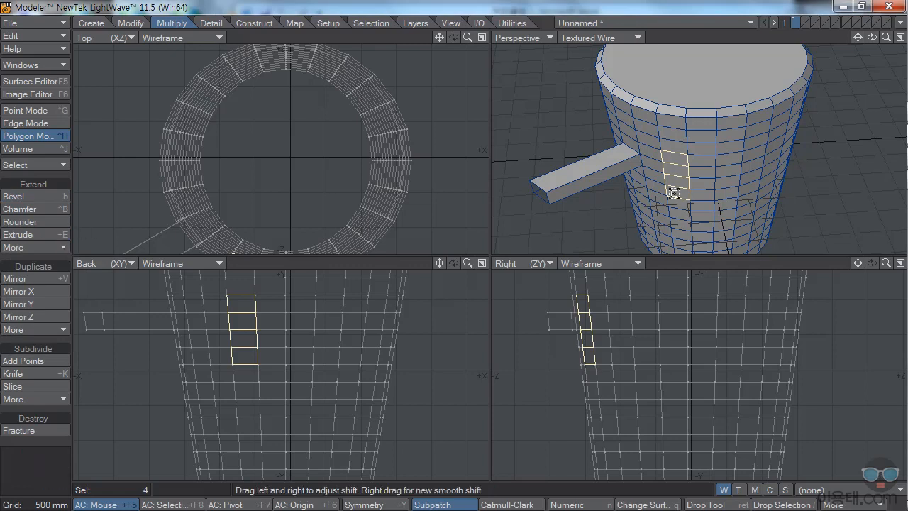
left_click_drag(675, 181, 725, 165)
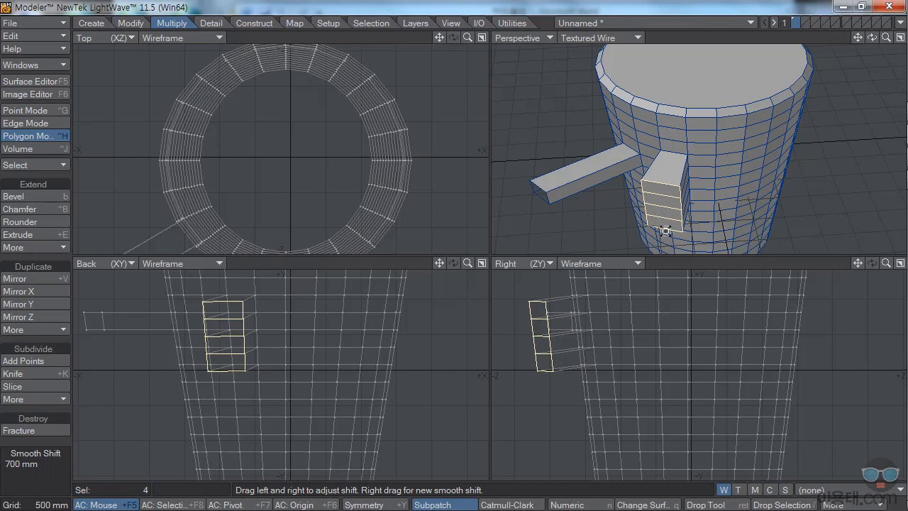
key("u")
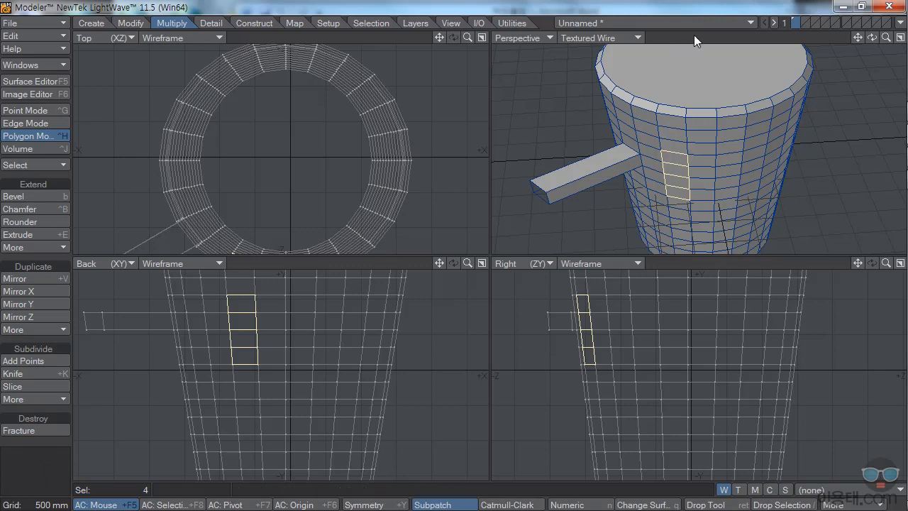
left_click(19, 137)
key("ctrl+g")
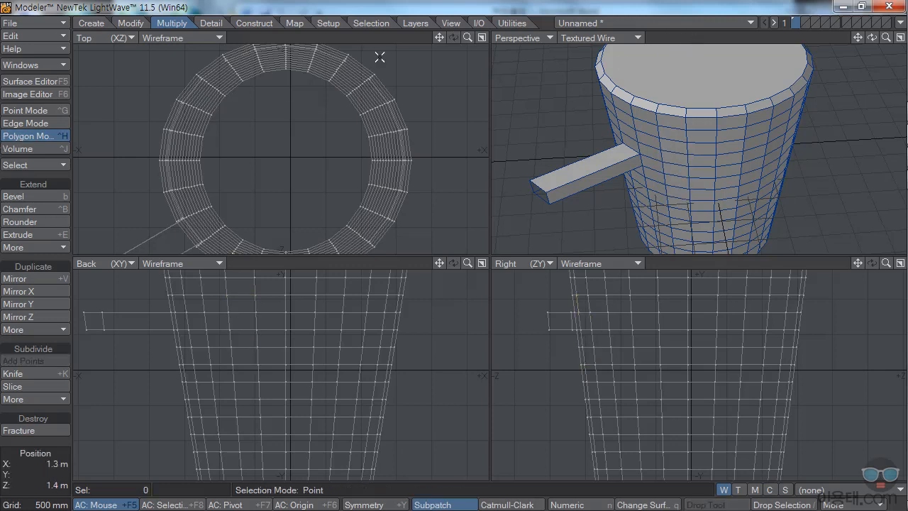
Step: Try mirroring the cup across the X axis at 2.5 m from the Top view, check the numeric settings, and undo it
mouse_move(467, 37)
left_mouse_down()
mouse_move(443, 56)
mouse_move(476, 32)
left_mouse_up()
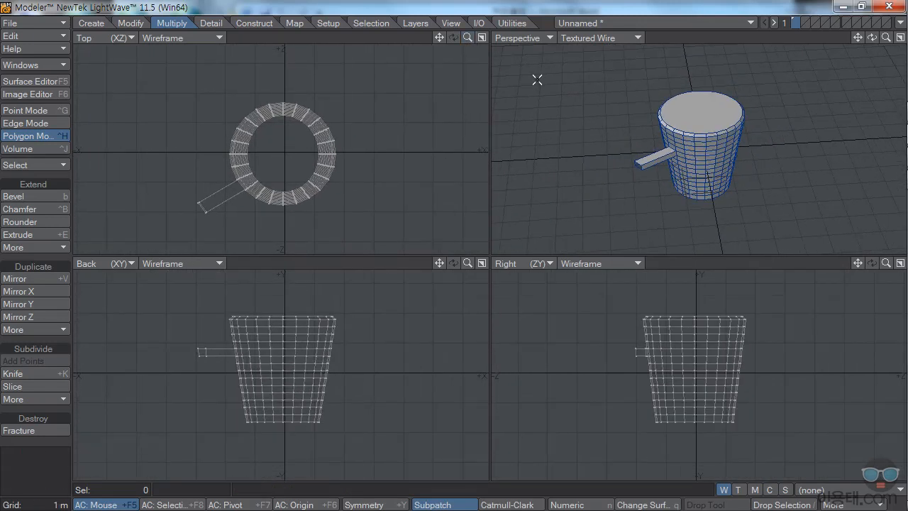
left_click(28, 278)
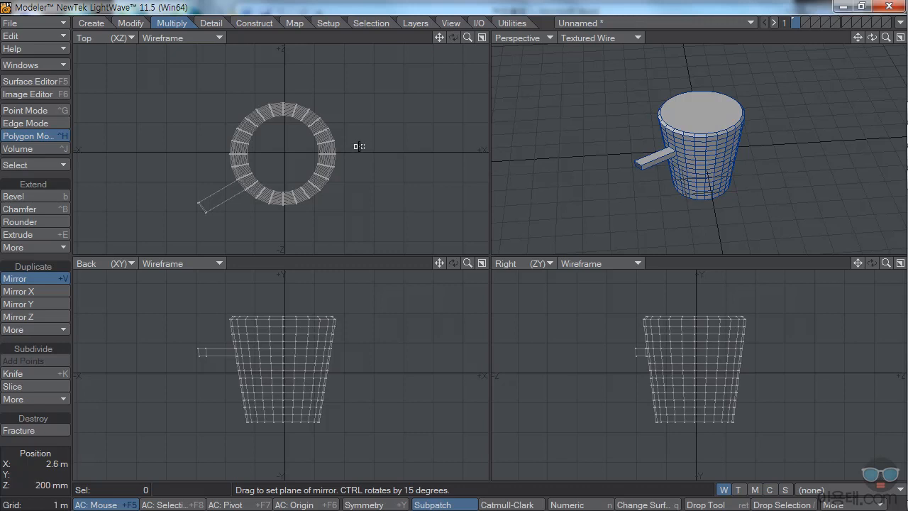
left_click_drag(359, 149, 360, 164)
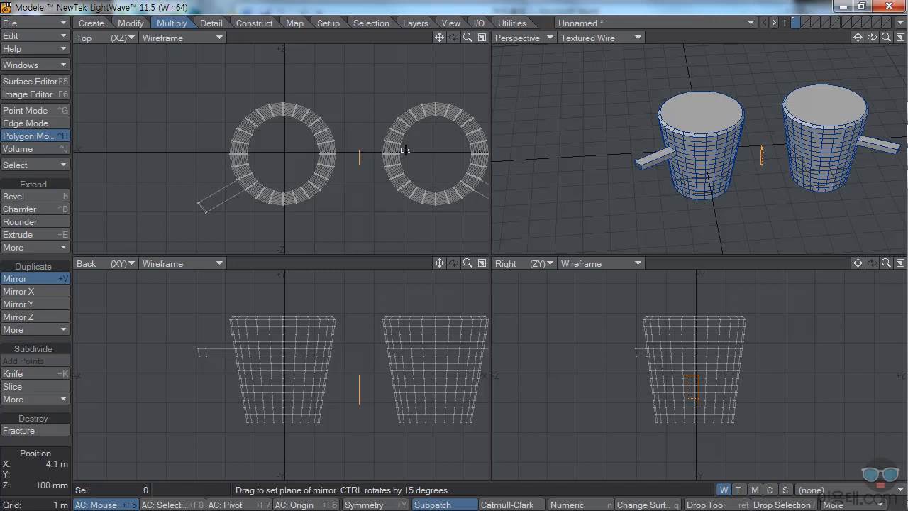
left_click(582, 505)
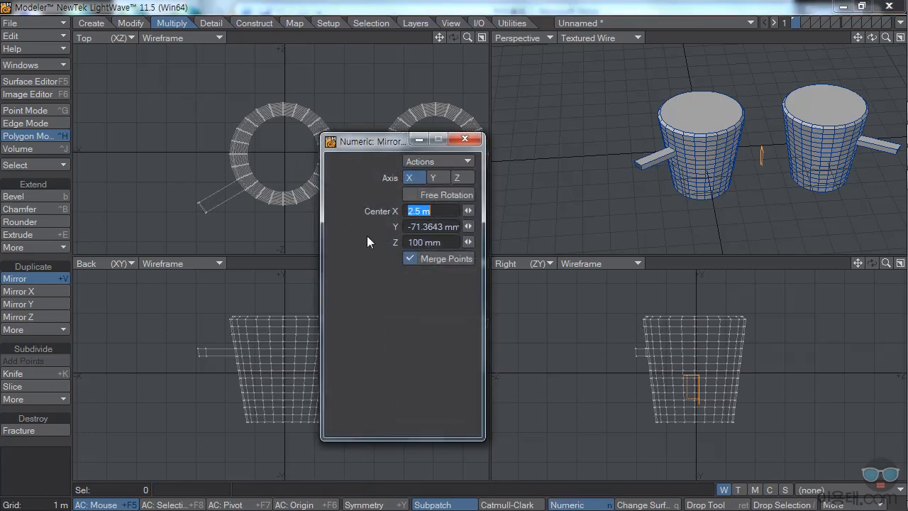
left_click(465, 139)
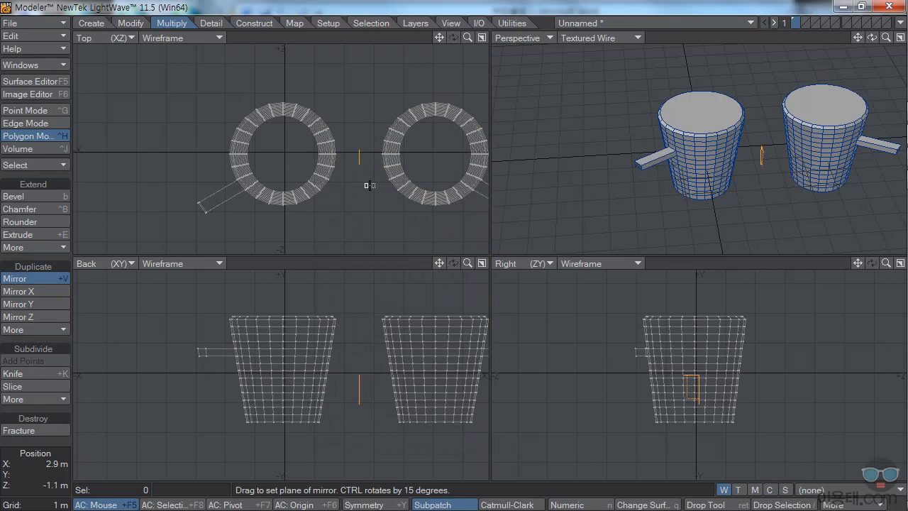
key("ctrl+z")
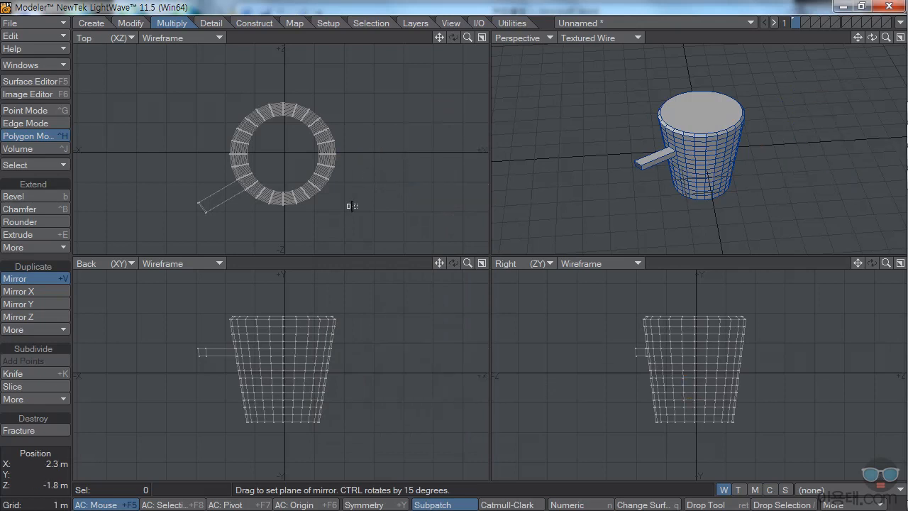
Step: Clone the cup with 5 clones and no offset
left_click(64, 329)
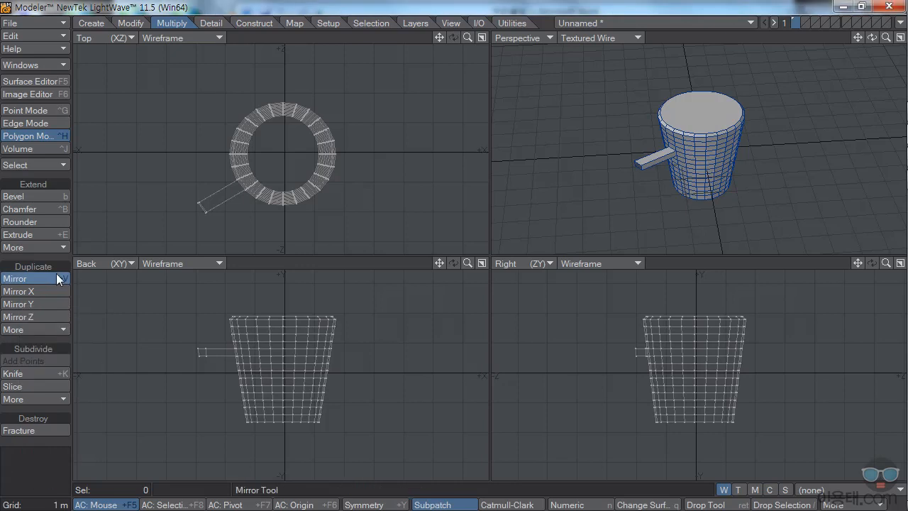
left_click(65, 329)
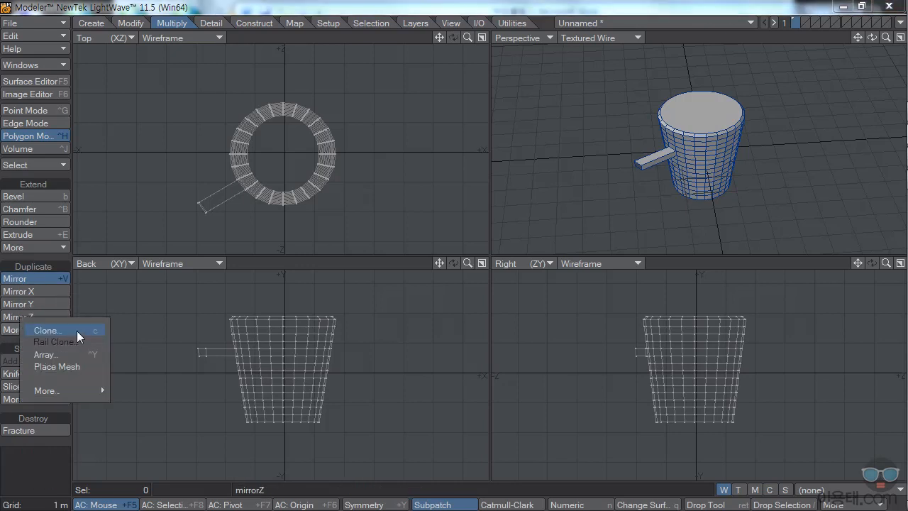
left_click(89, 330)
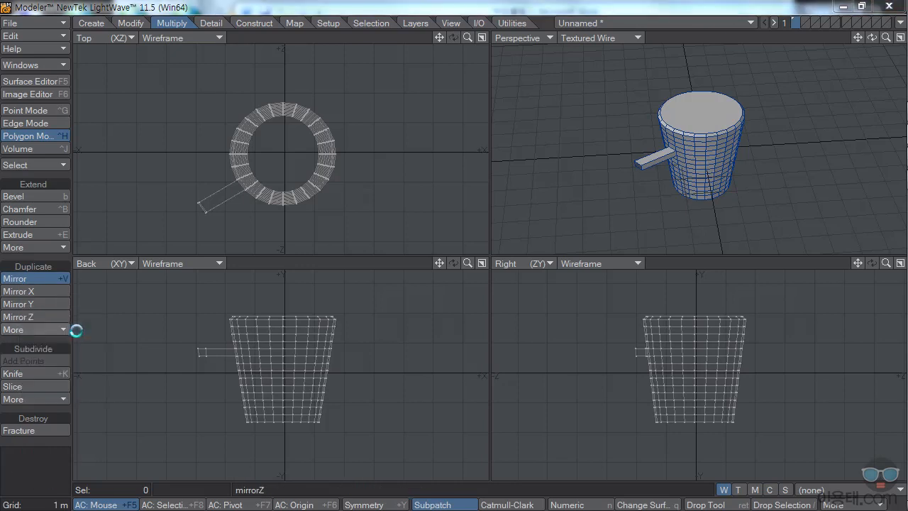
mouse_move(483, 169)
left_mouse_down()
mouse_move(503, 166)
mouse_move(577, 231)
left_mouse_up()
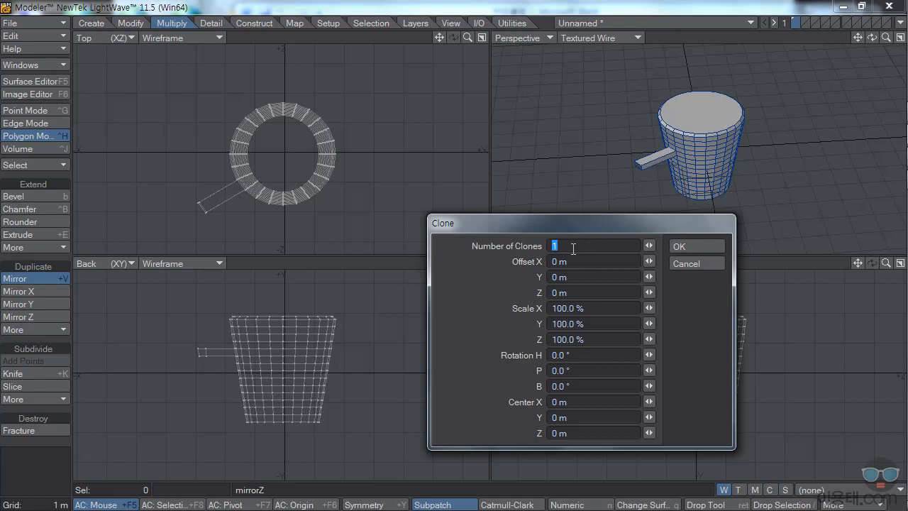
type("5")
left_click(687, 245)
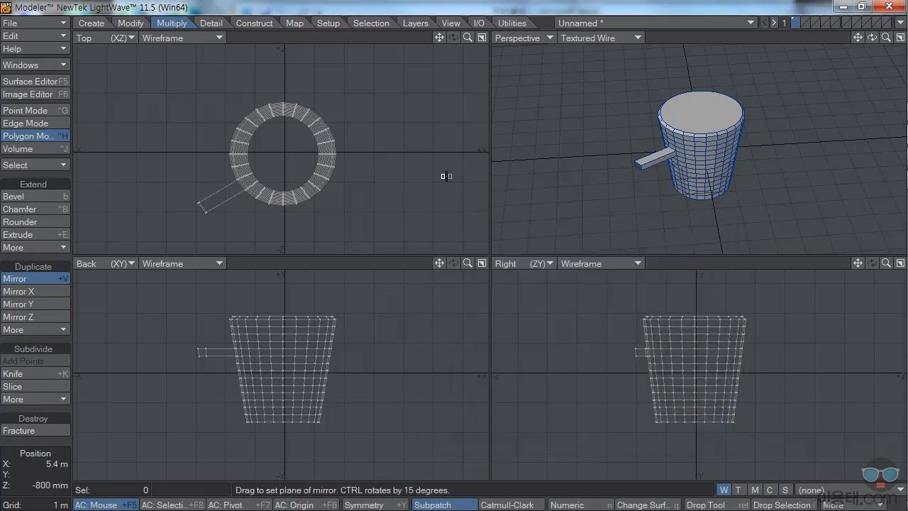
Step: Try mirroring the cup across a plane beside it on the X axis in the Top view, and undo it
left_click(364, 157)
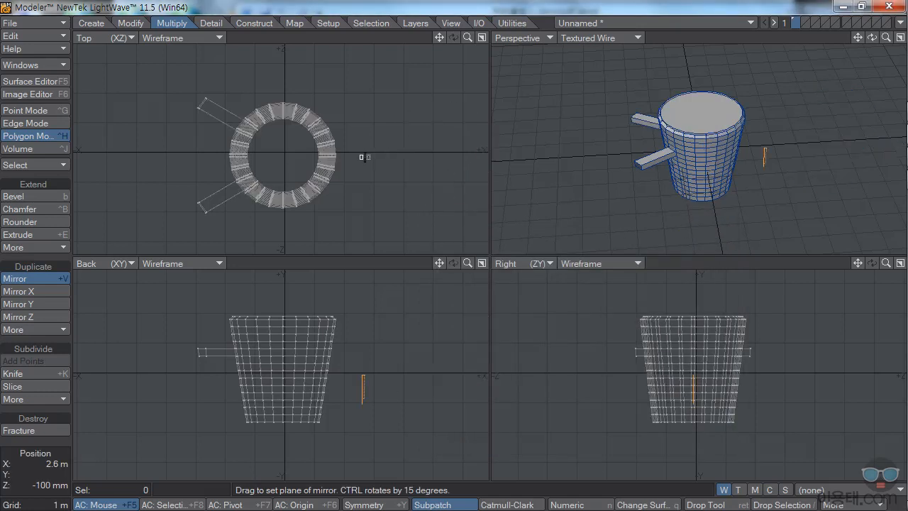
left_click(364, 155)
left_click_drag(375, 166, 368, 159)
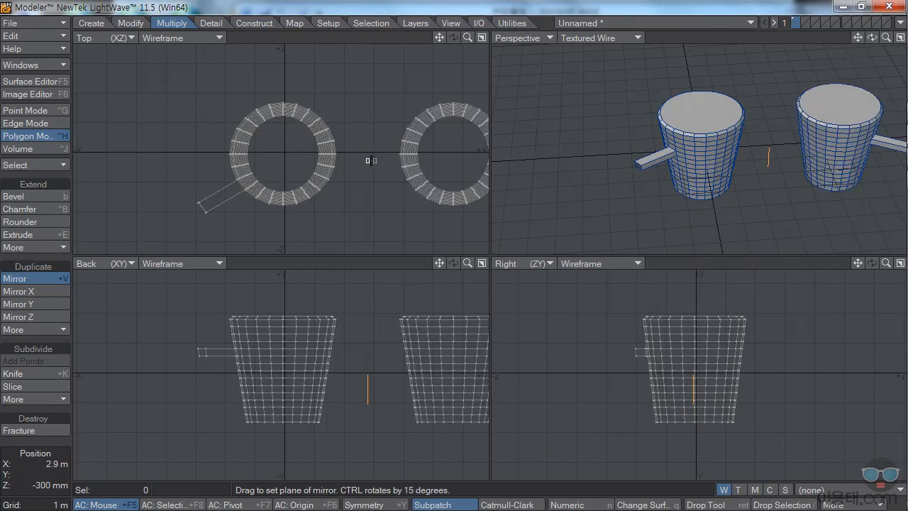
left_click_drag(467, 37, 438, 144)
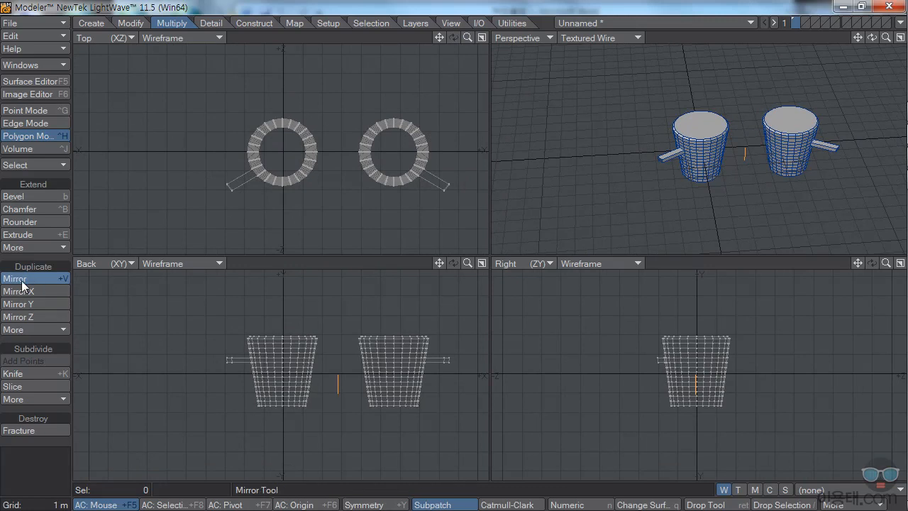
left_click(51, 279)
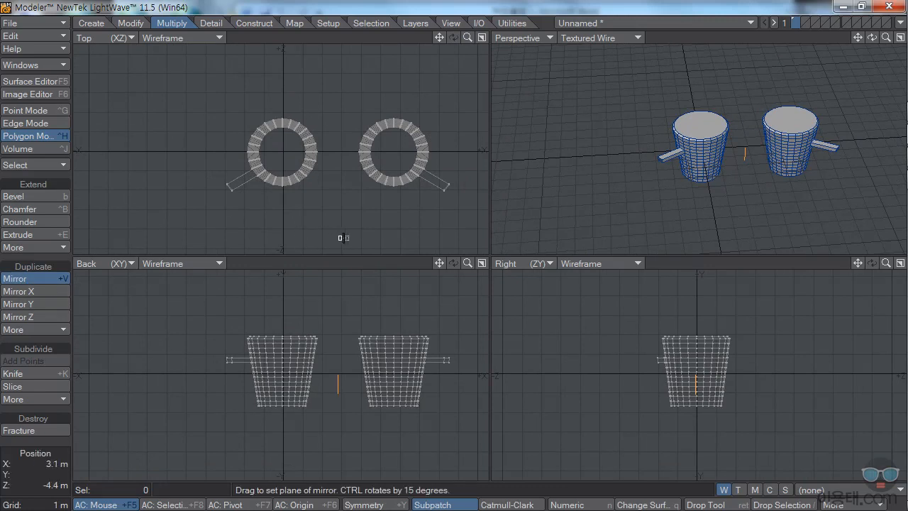
key("ctrl+z")
Step: Try cloning the cup 5 times with X, Y and Z offsets of 2 m, and undo the clones
left_click(60, 328)
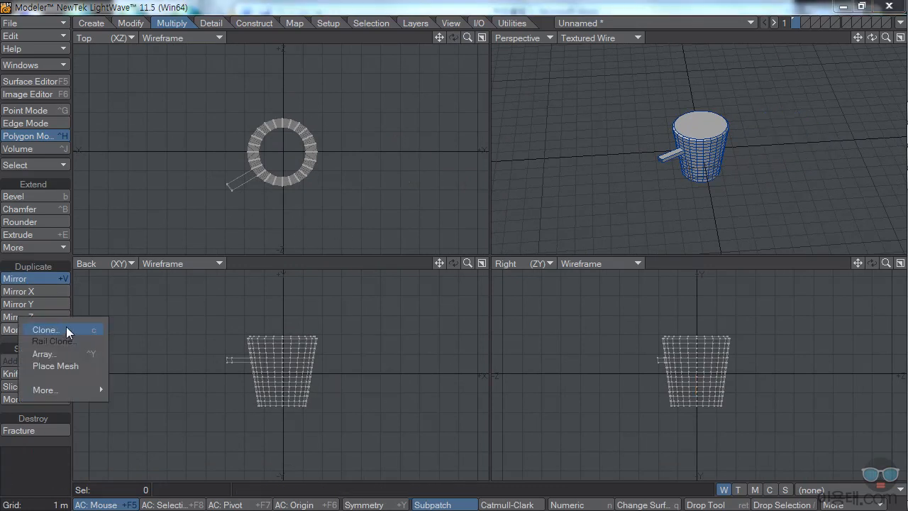
left_click(65, 329)
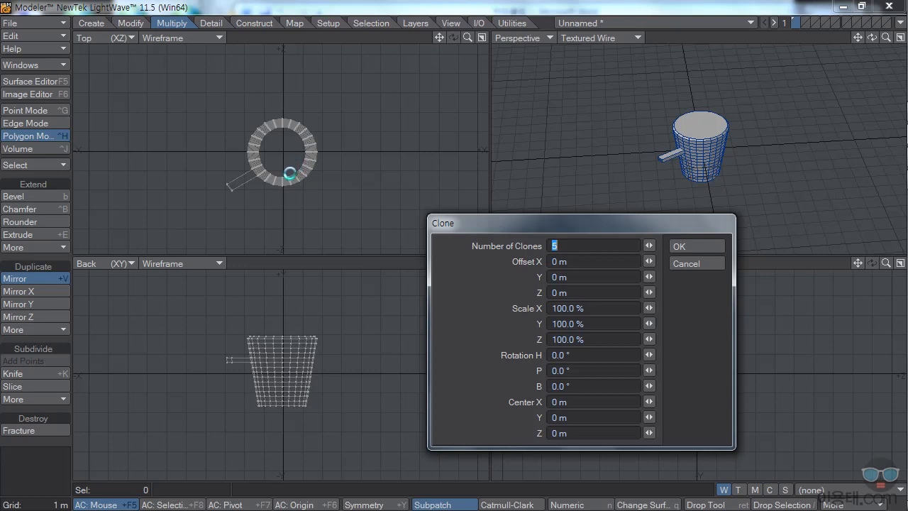
left_click(557, 261)
type("2")
key("Tab")
type("2")
key("Tab")
type("2")
left_click(681, 246)
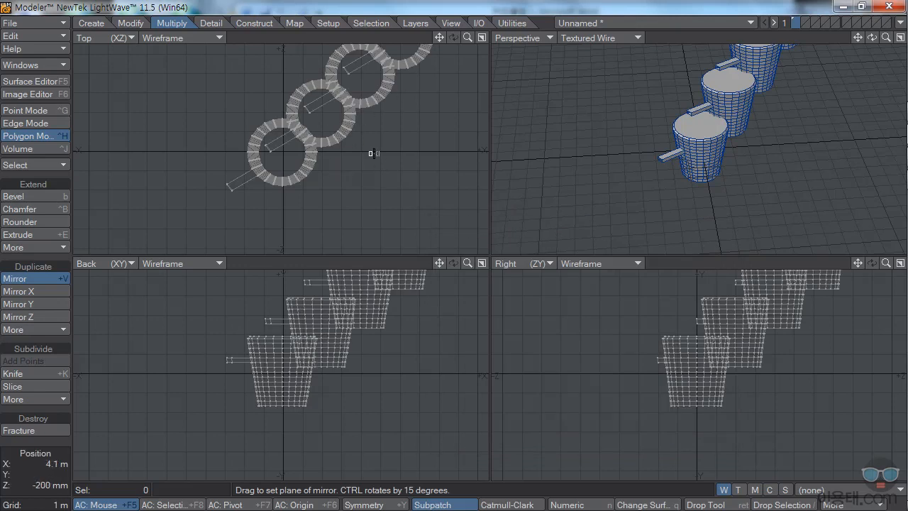
key("u")
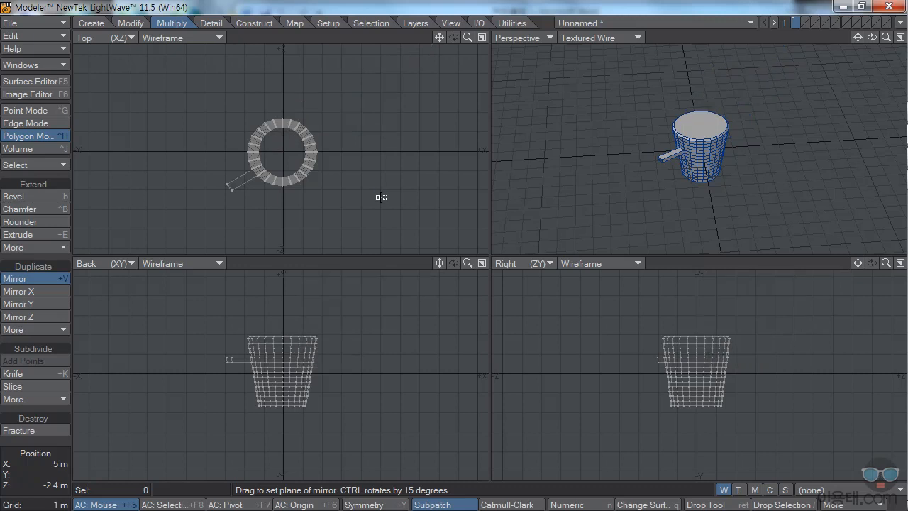
Step: Undo the top cap's bevel and clear the polygon selection
key("u")
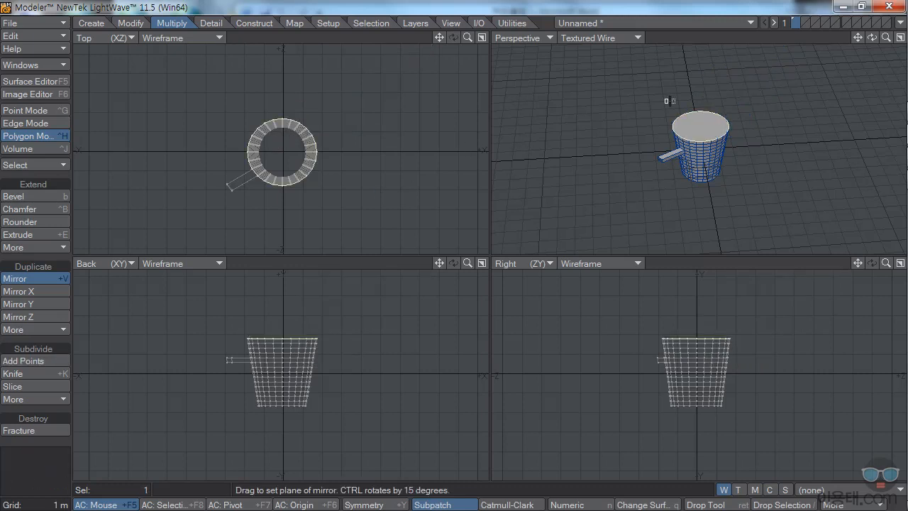
left_click(26, 137)
left_click(309, 36)
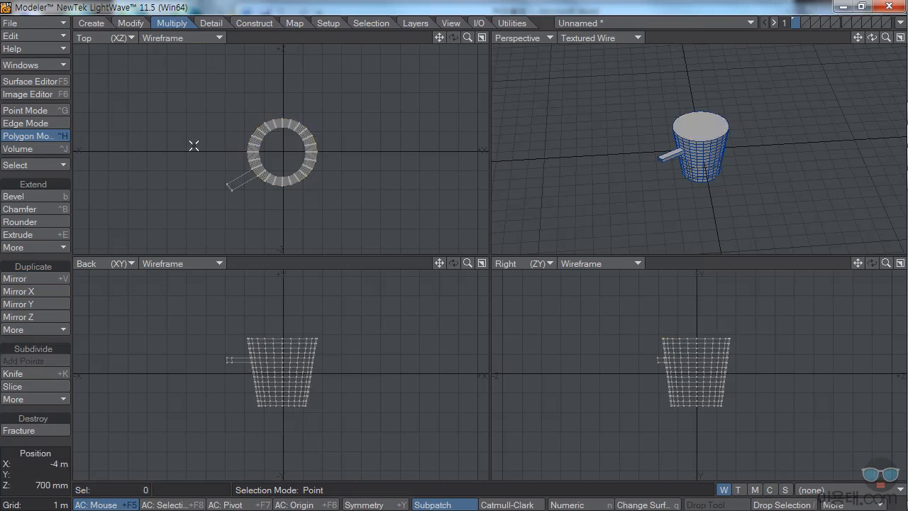
left_click(62, 328)
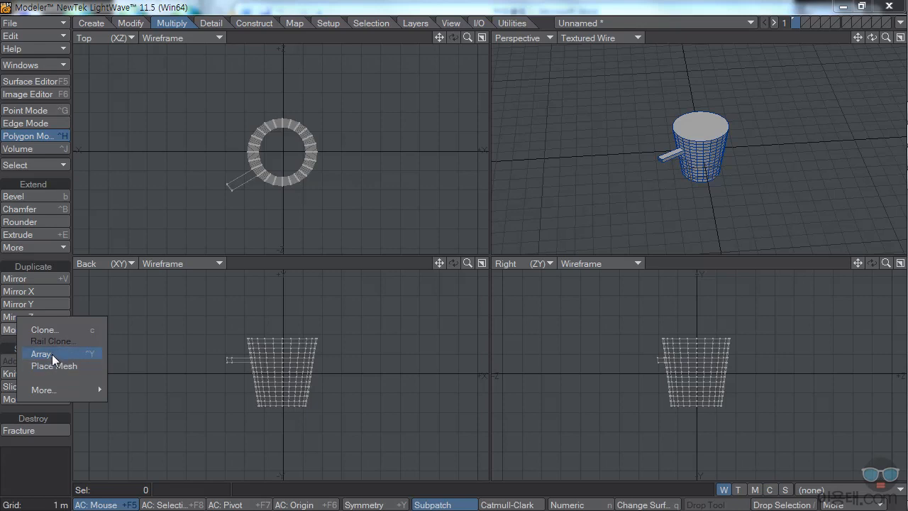
mouse_move(54, 395)
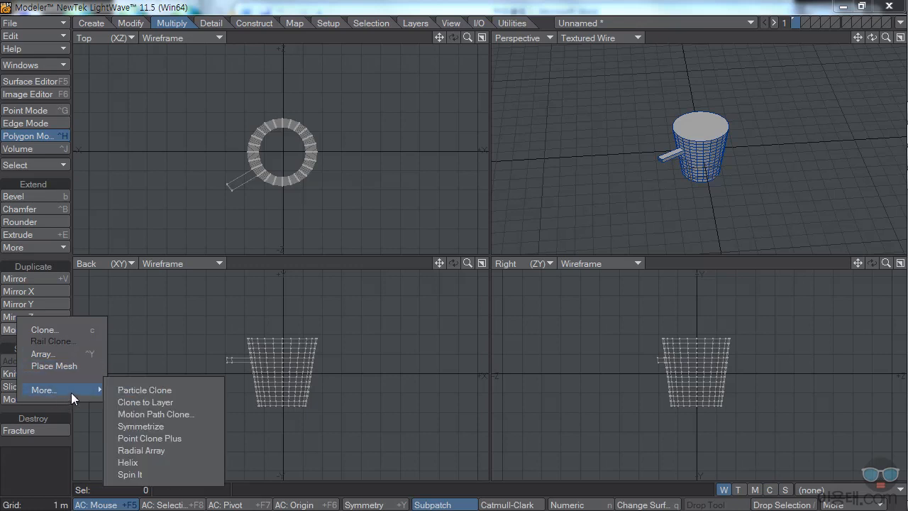
left_click(41, 465)
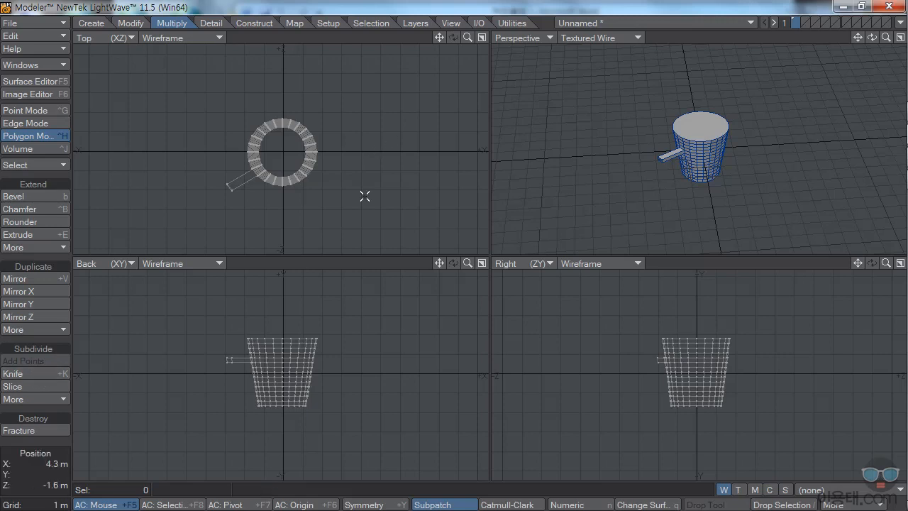
Step: Cut a horizontal edge loop all the way around the cup just below its rim with the Knife in the Back view
left_click_drag(463, 261, 435, 276)
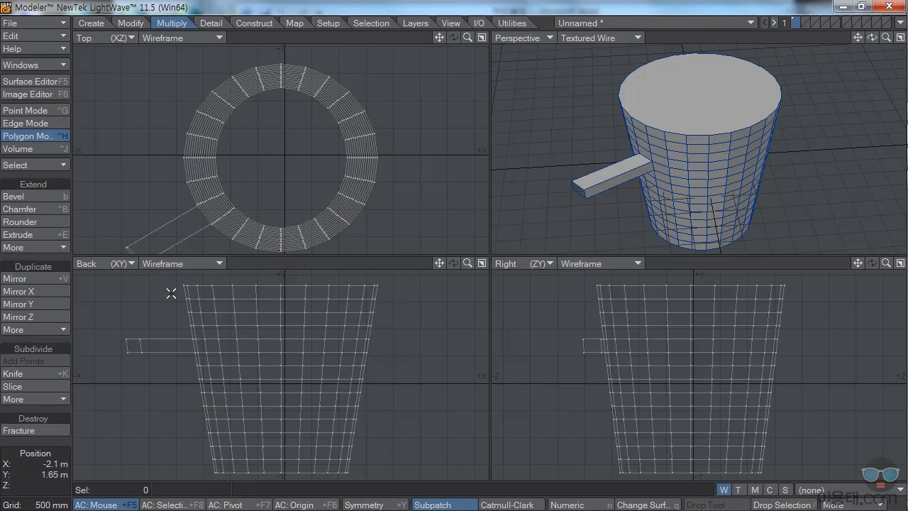
left_click(22, 373)
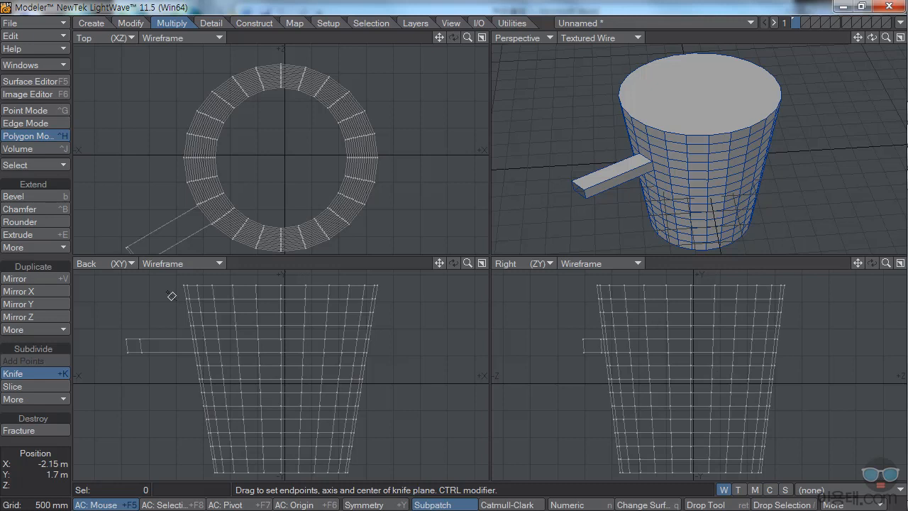
left_click_drag(168, 295, 405, 295)
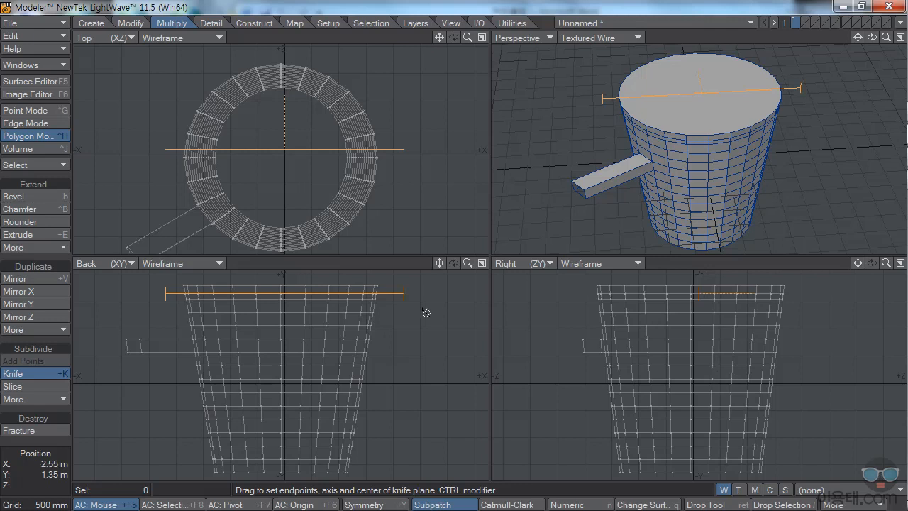
key("space")
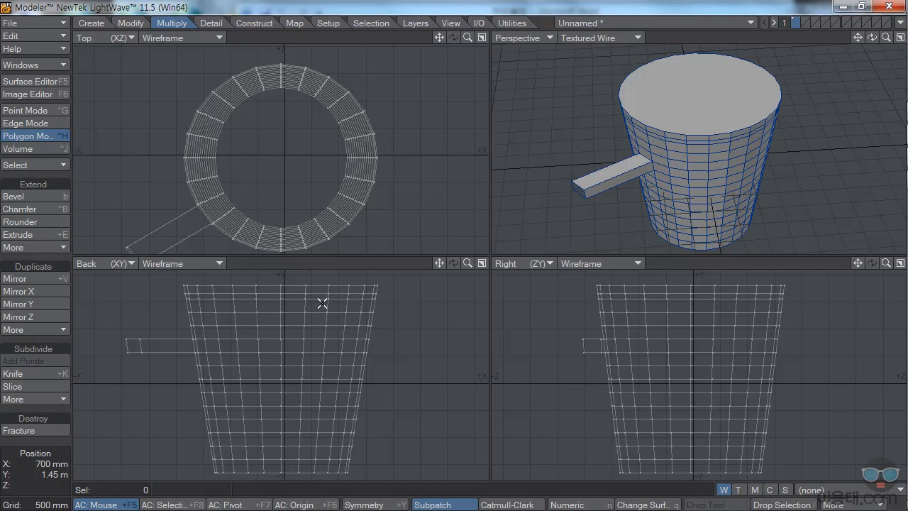
Step: Slice a short horizontal split across three neighbouring polygons on the cup's front, just below the knife cut
left_click(35, 387)
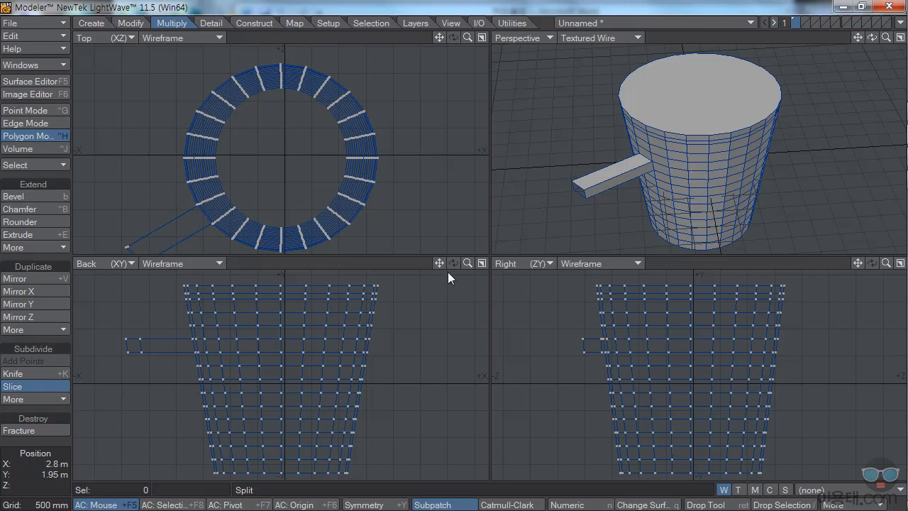
left_click_drag(467, 263, 468, 291)
left_click_drag(440, 262, 406, 288)
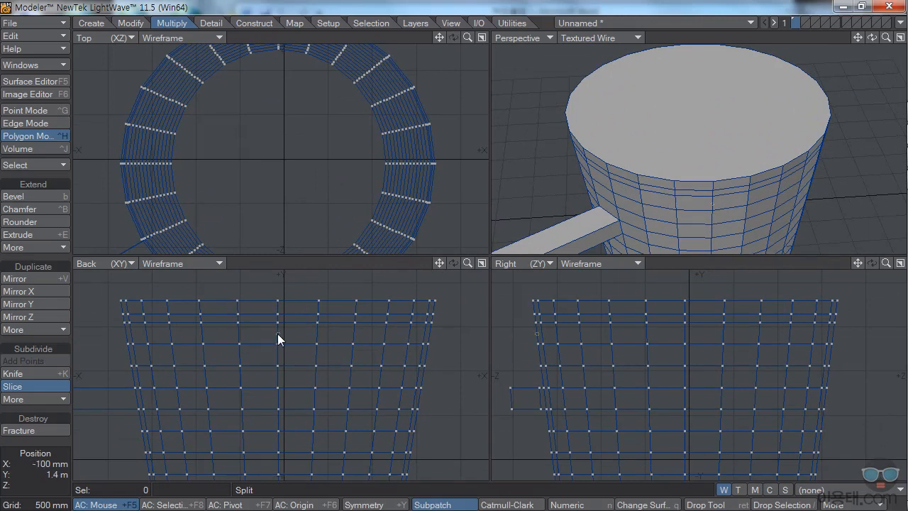
left_click_drag(272, 333, 200, 334)
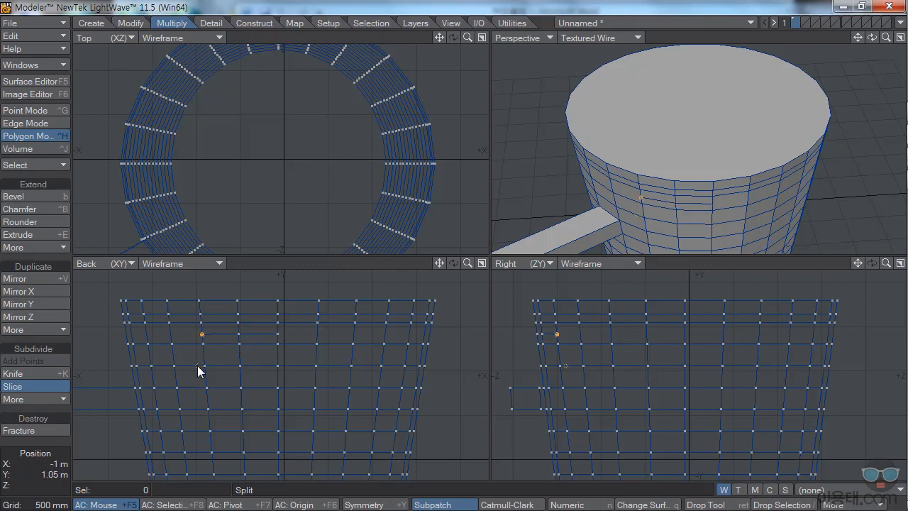
left_click(170, 334)
Step: Try to subdivide all polygons of the cup with nothing selected
left_click(64, 401)
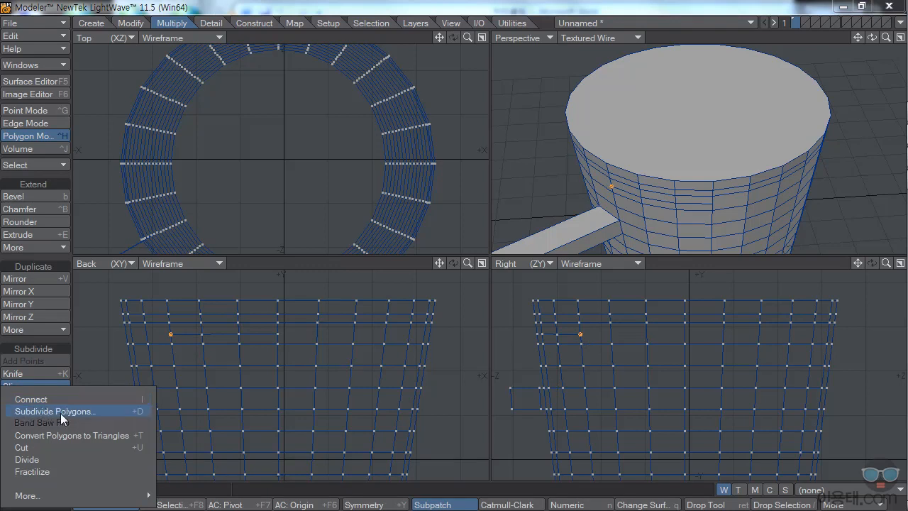
left_click(60, 412)
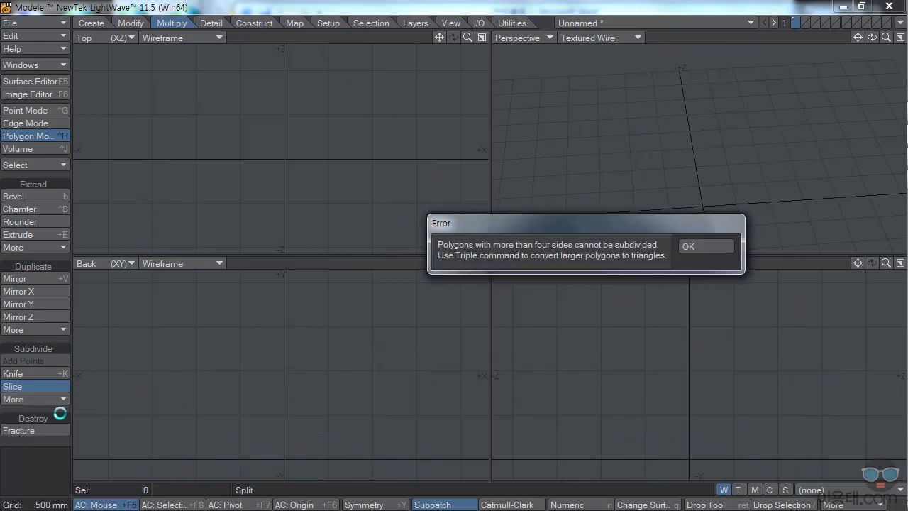
left_click(696, 244)
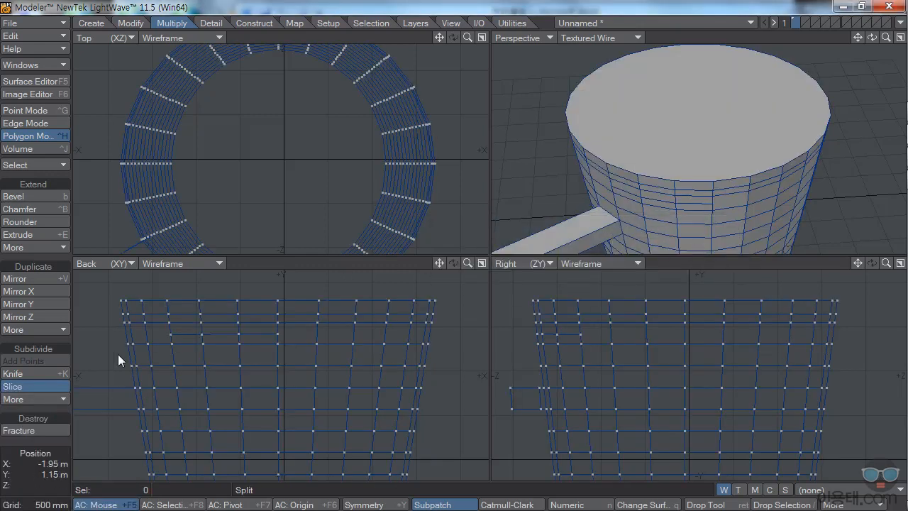
Step: Try subdividing a vertical strip of five polygons on the cup's front with Metaform and a 179° smoothing angle, and undo it
left_click(40, 135)
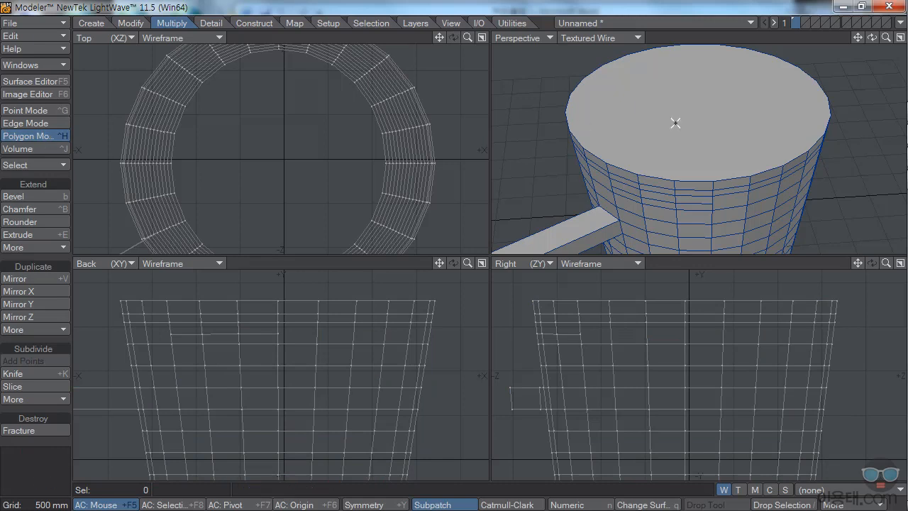
left_click_drag(886, 38, 843, 4)
left_click_drag(678, 119, 680, 162)
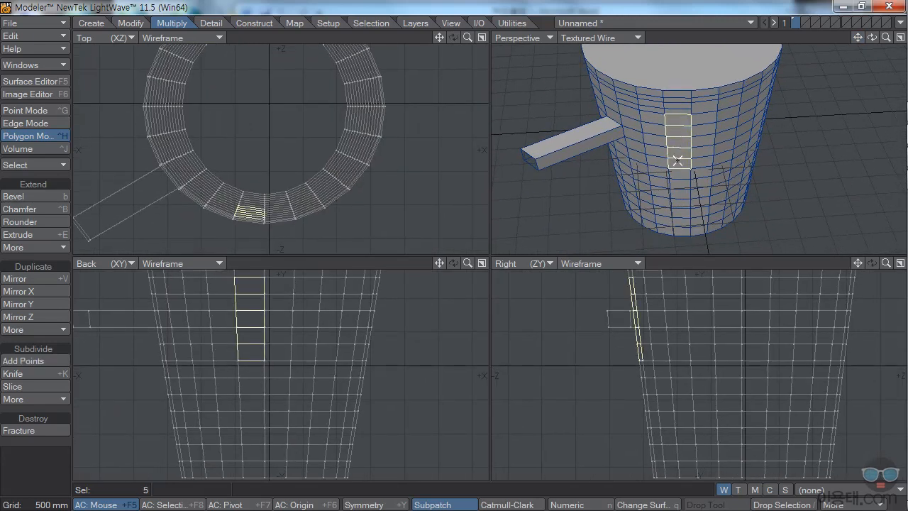
left_click(58, 398)
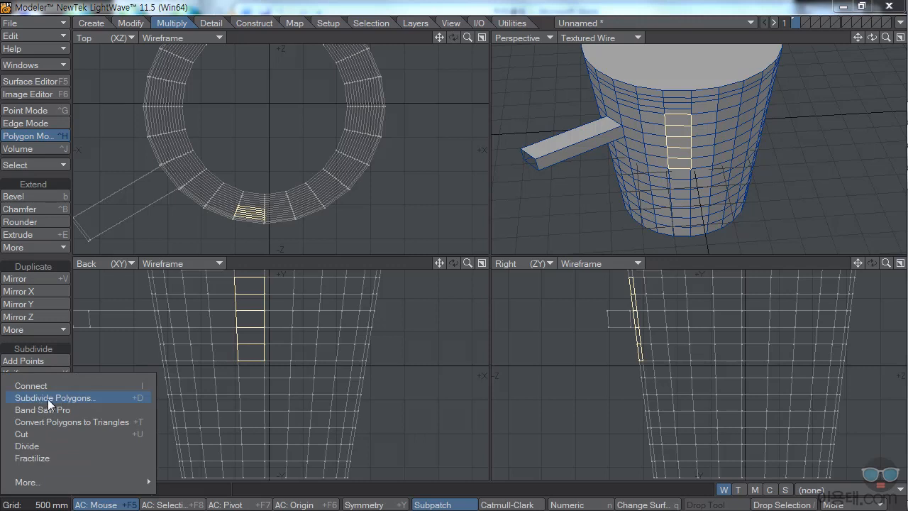
left_click(47, 399)
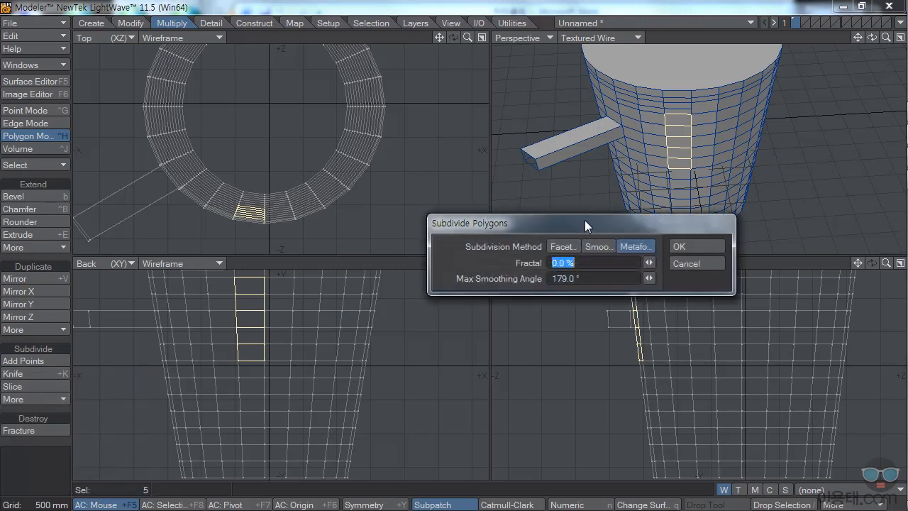
left_click_drag(588, 222, 540, 331)
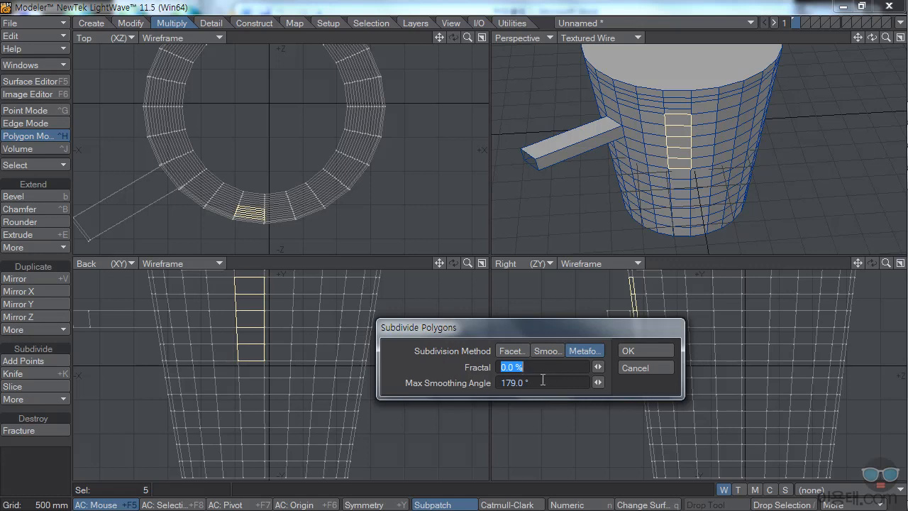
left_click(633, 350)
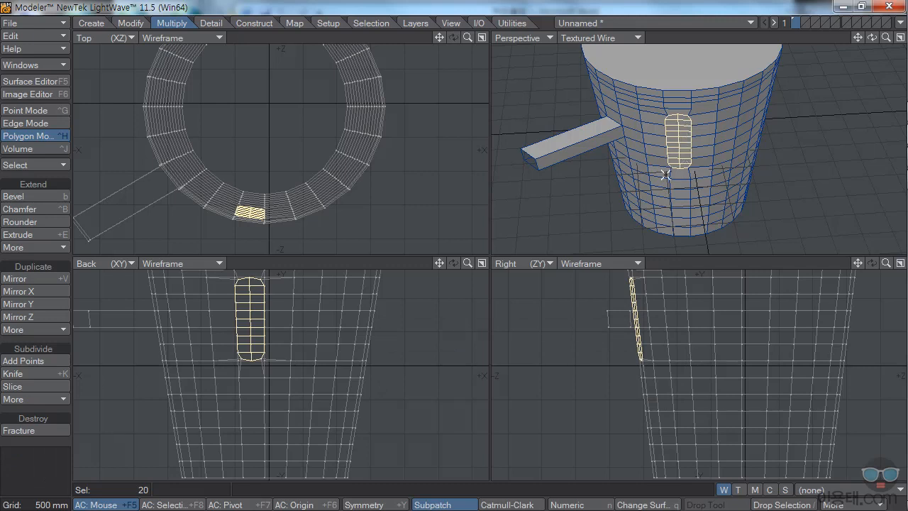
key("ctrl+z")
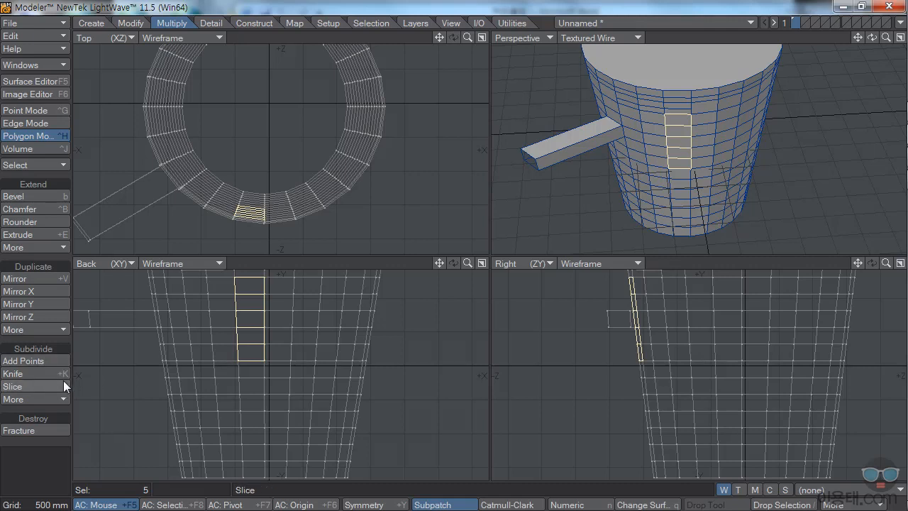
Step: Try welding two diagonally adjacent points on the cup's front wall, and undo the weld
left_click(213, 22)
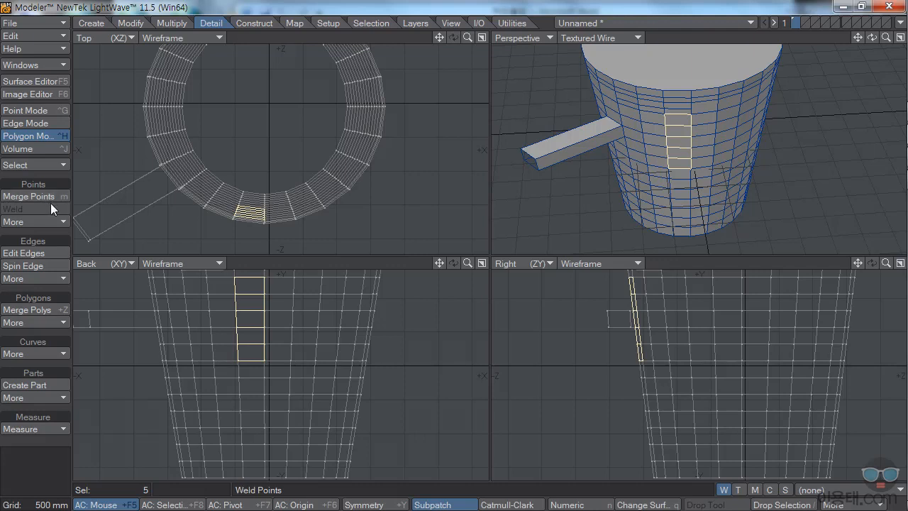
left_click(28, 110)
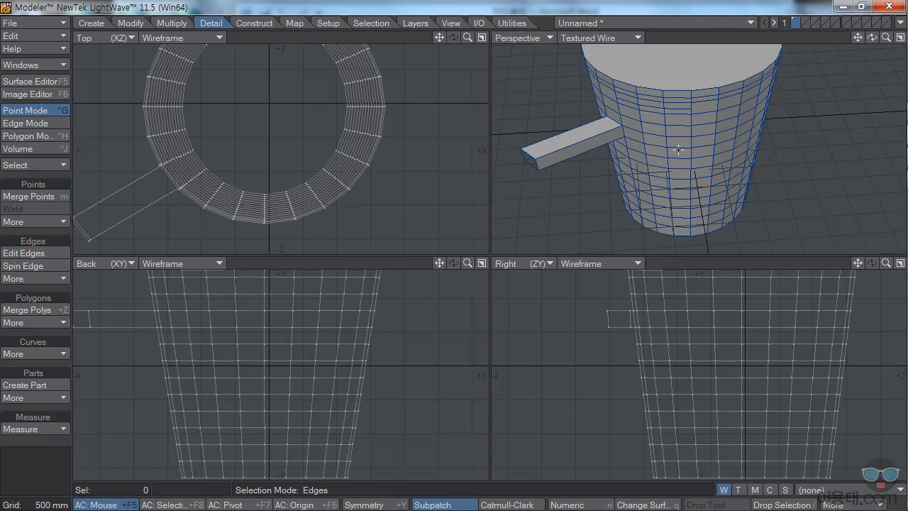
left_click_drag(665, 152, 660, 160)
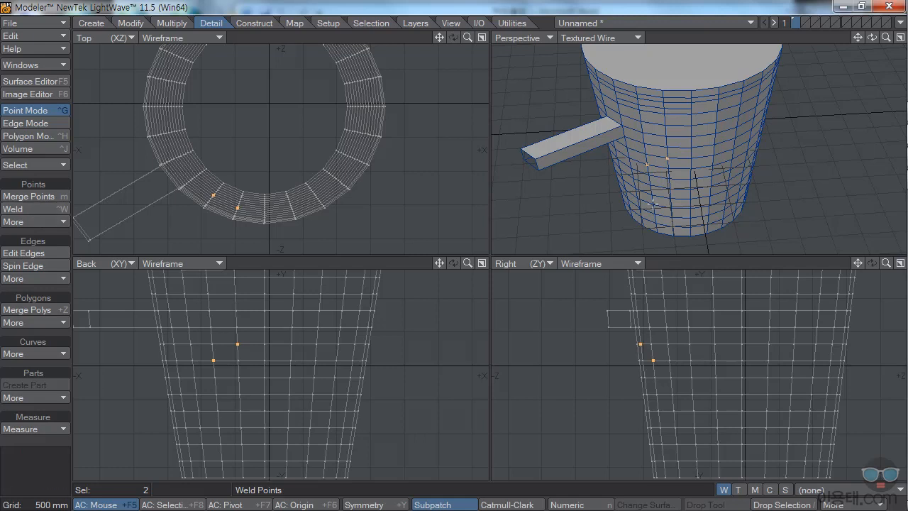
left_click(36, 210)
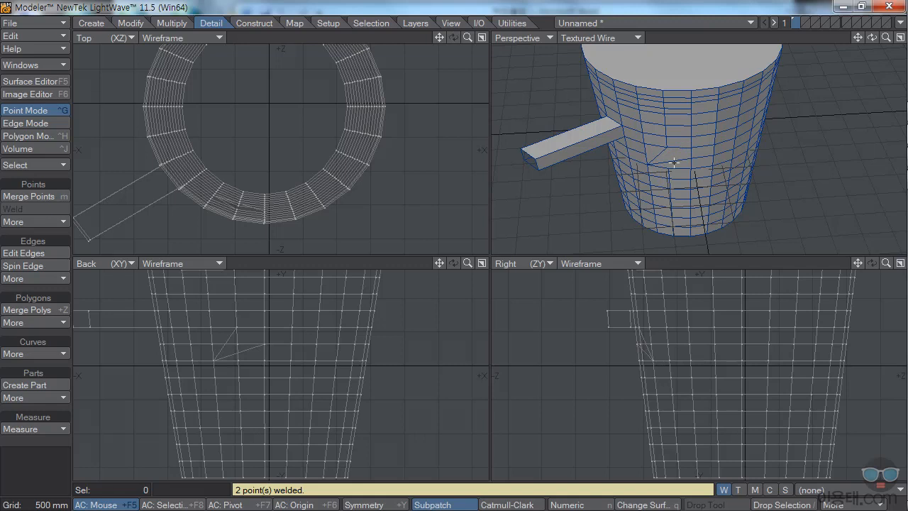
key("ctrl+z")
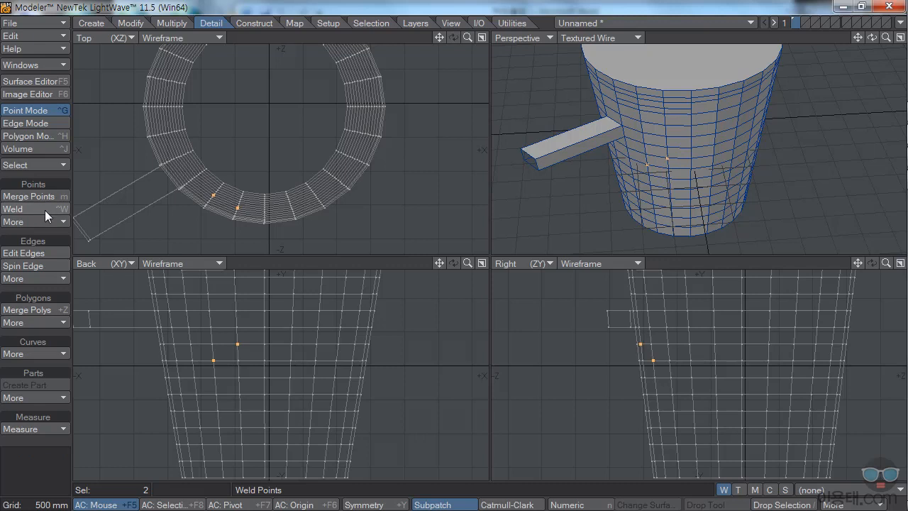
Step: Try setting the X value of the two selected points to 0 m, and undo it
left_click(62, 221)
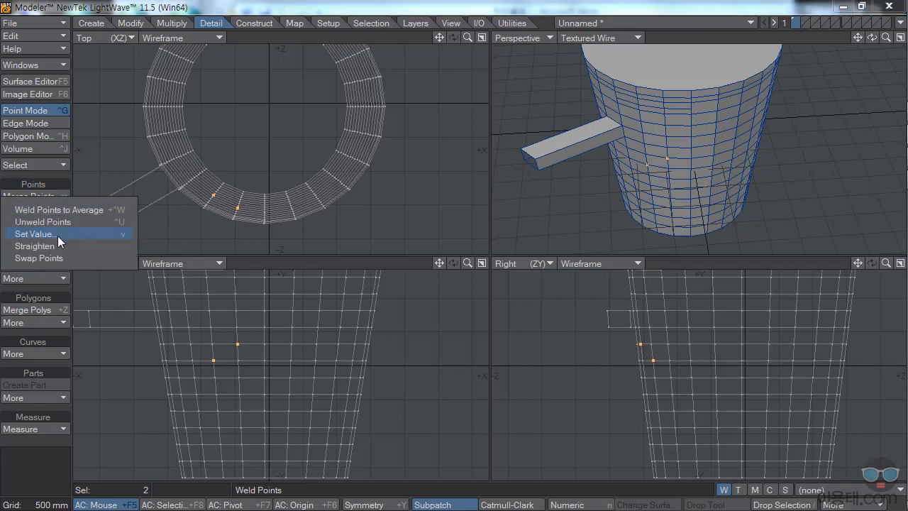
left_click(51, 235)
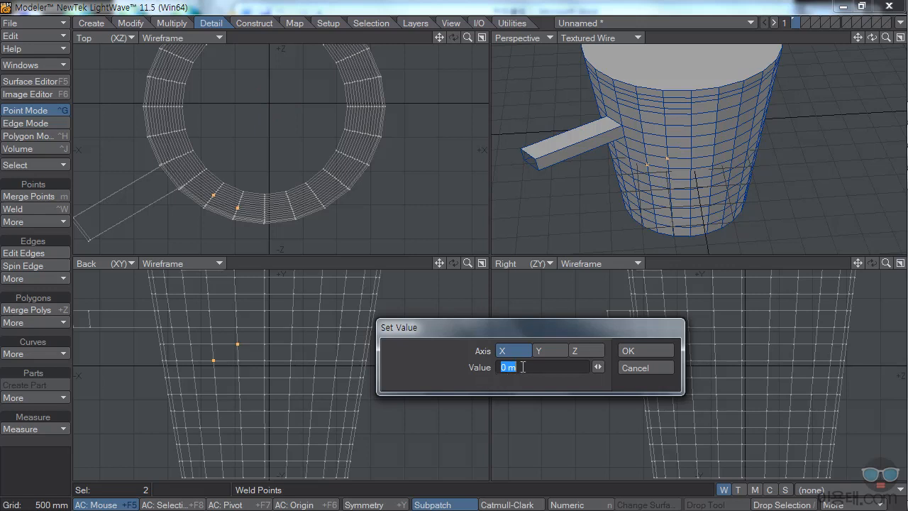
left_click(639, 353)
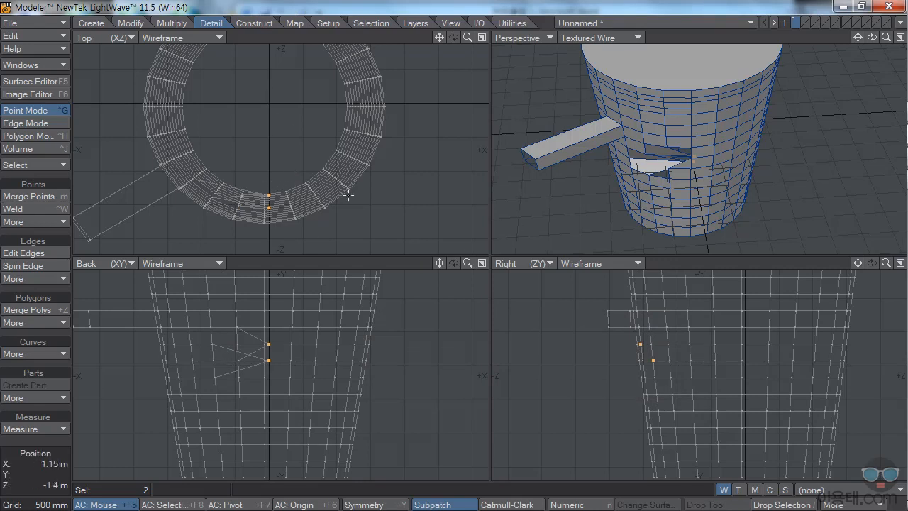
key("u")
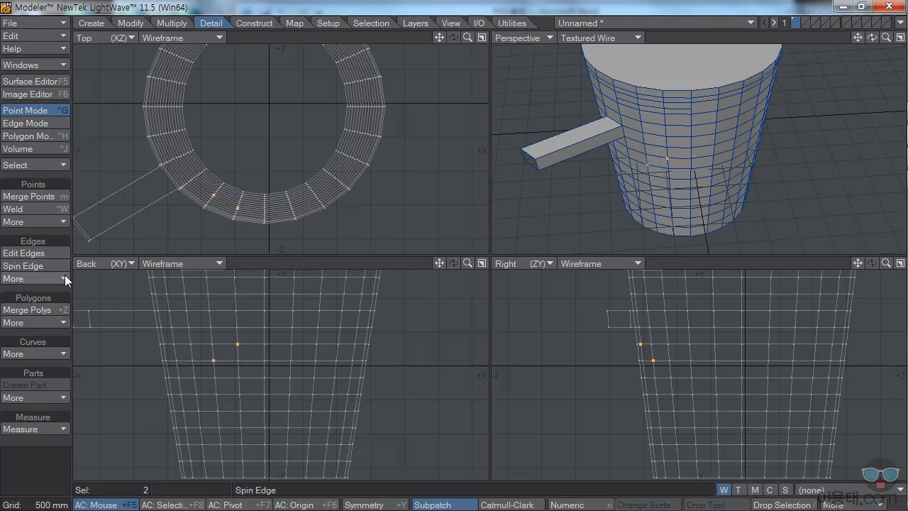
left_click(36, 252)
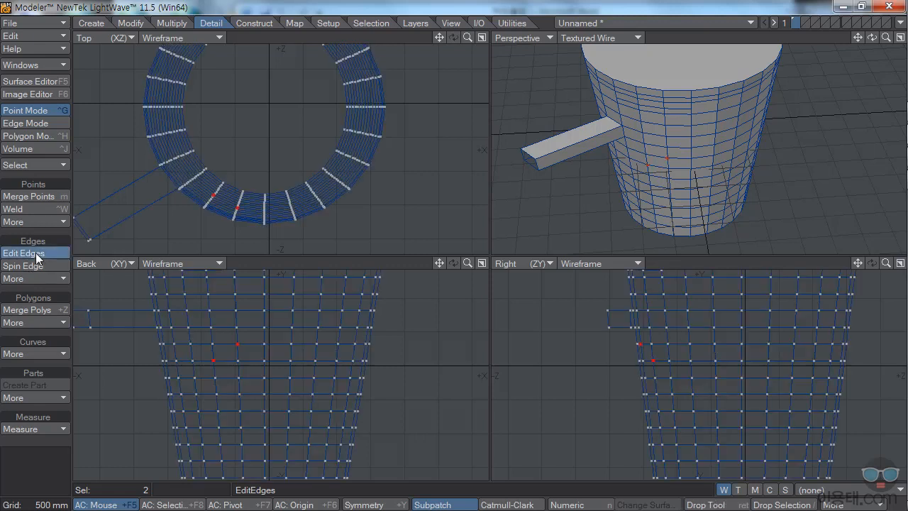
left_click(38, 309)
left_click(32, 110)
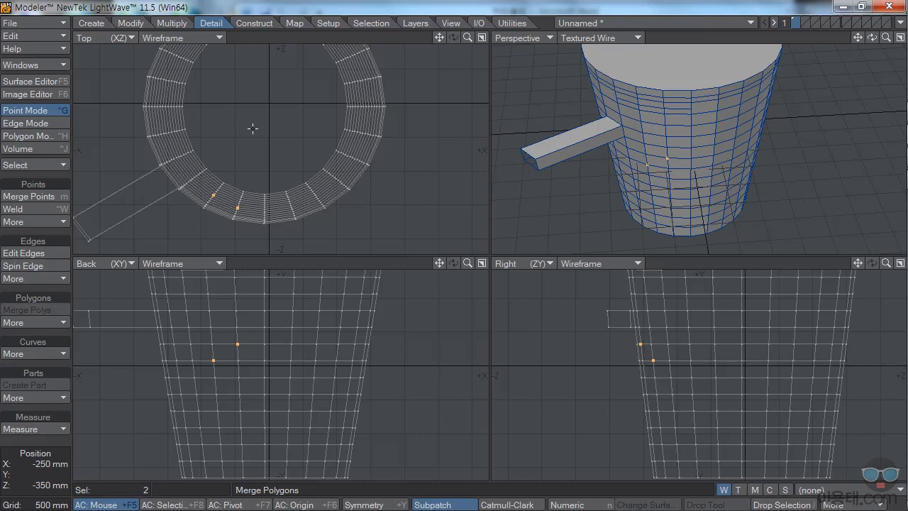
Step: Select the whole knife-cut edge loop below the cup's rim and dissolve it
left_click(257, 23)
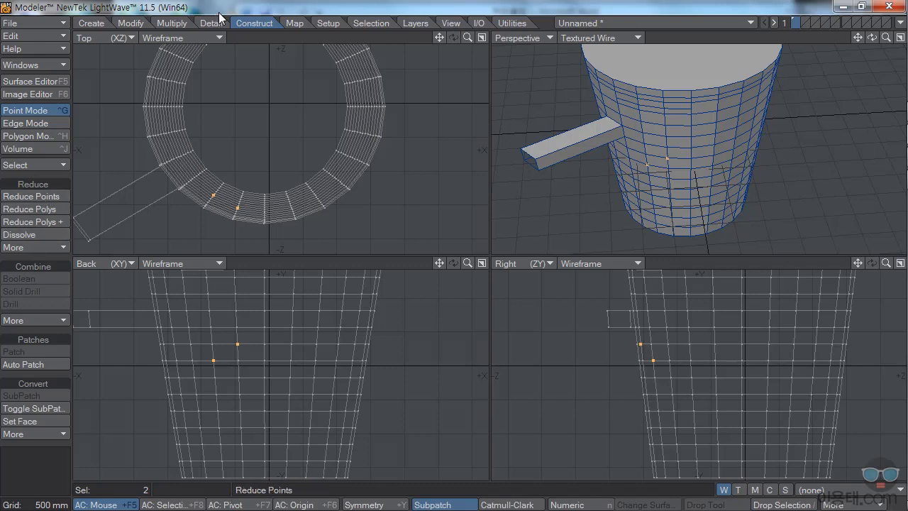
left_click(27, 123)
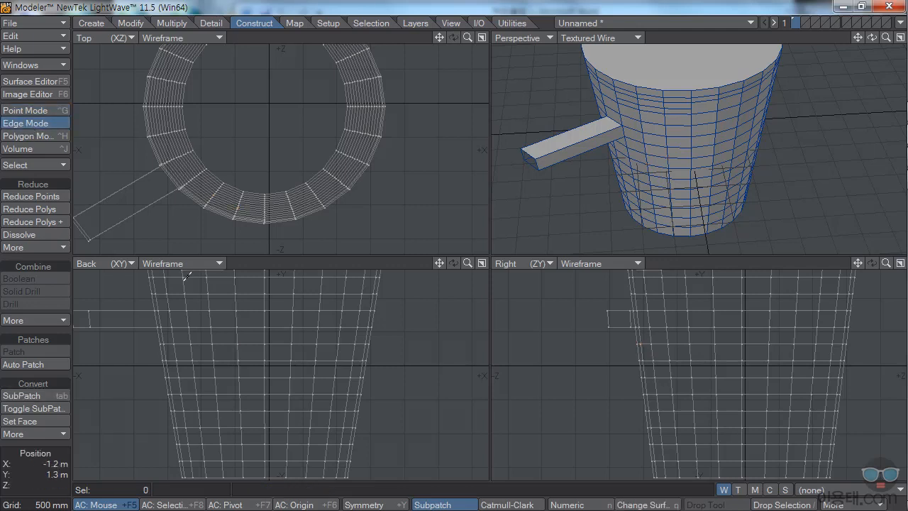
left_click_drag(439, 263, 448, 299)
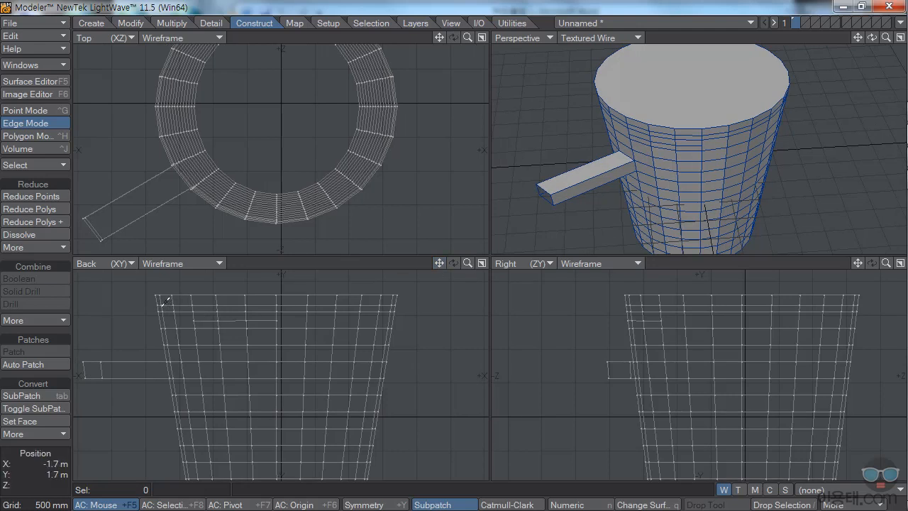
mouse_move(146, 300)
right_mouse_down()
mouse_move(410, 306)
mouse_move(394, 306)
right_mouse_up()
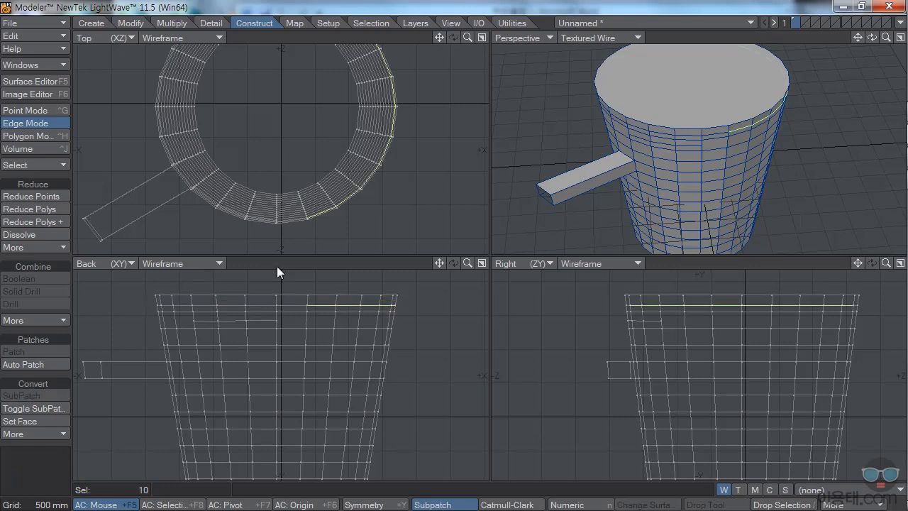
key("slash")
mouse_move(146, 298)
right_mouse_down()
mouse_move(407, 306)
mouse_move(141, 303)
right_mouse_up()
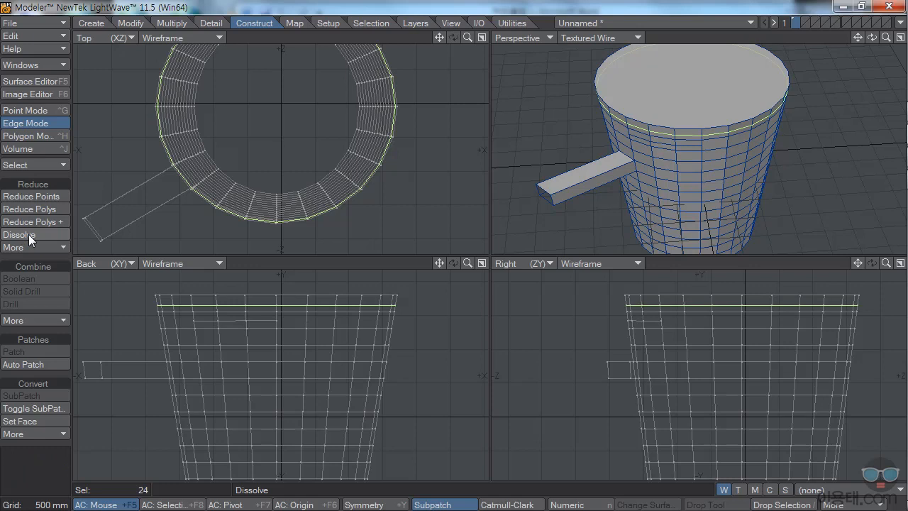
left_click(29, 234)
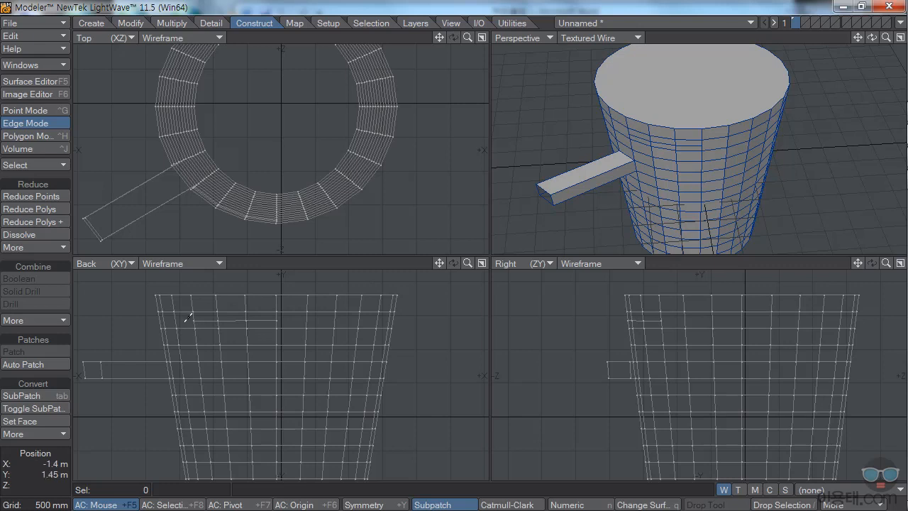
Step: Select the three leftover knife-cut edges just below the cup's rim and dissolve them
mouse_move(187, 316)
right_mouse_down()
mouse_move(290, 316)
mouse_move(183, 321)
right_mouse_up()
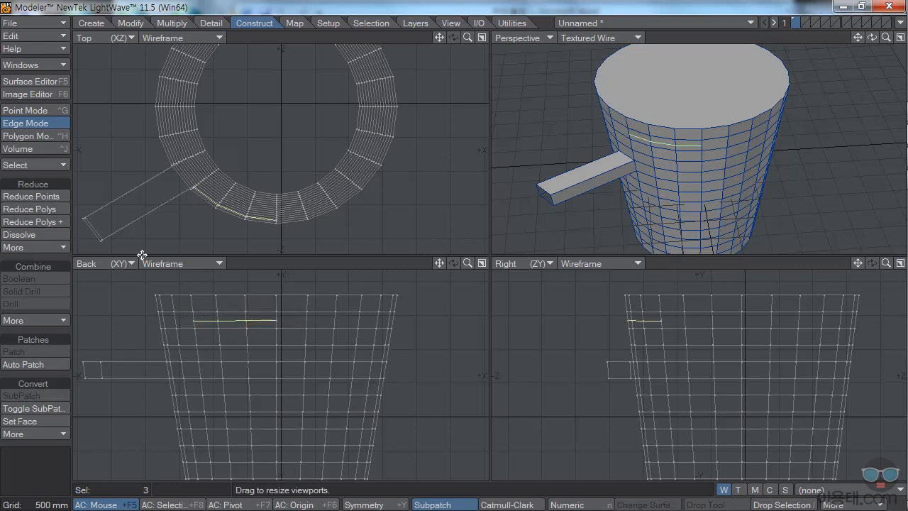
left_click(35, 236)
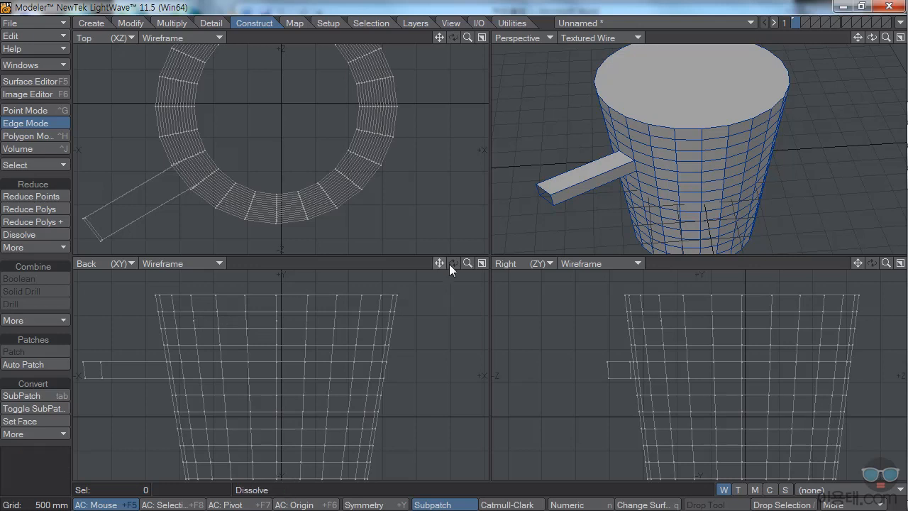
Step: Reduce the cup's redundant points with the Low threshold, 0.0 degrees and Delete Points enabled
left_click_drag(467, 262, 304, 324)
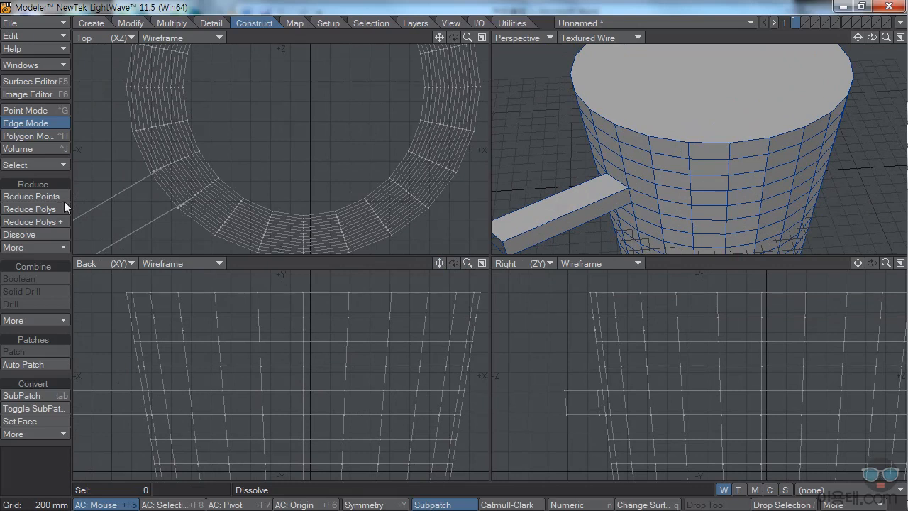
left_click(27, 199)
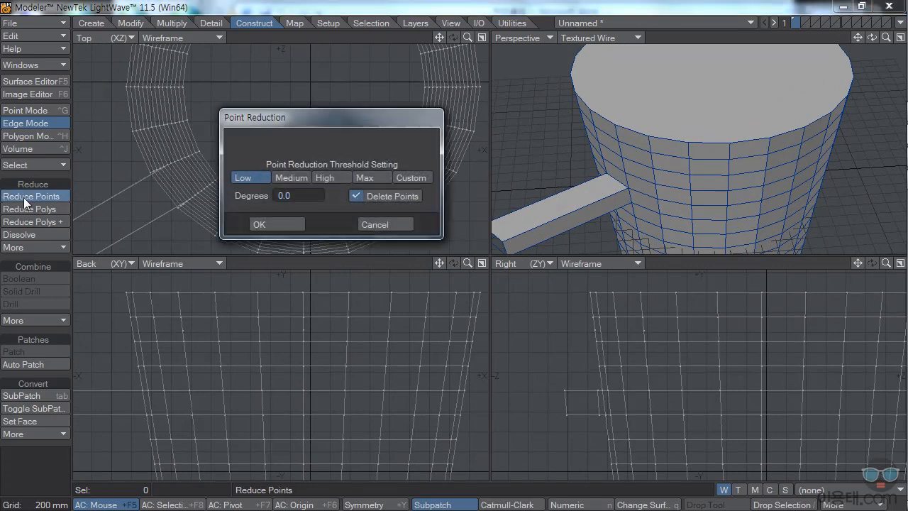
left_click(261, 225)
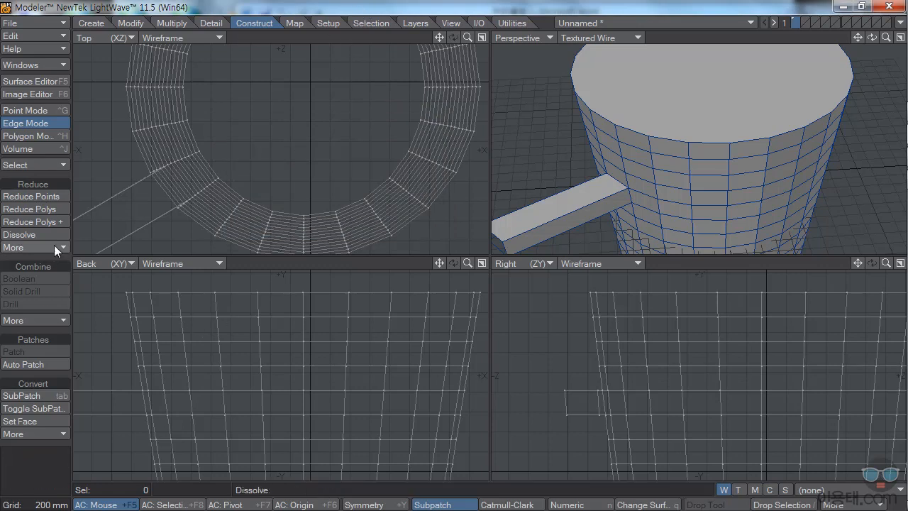
left_click(62, 248)
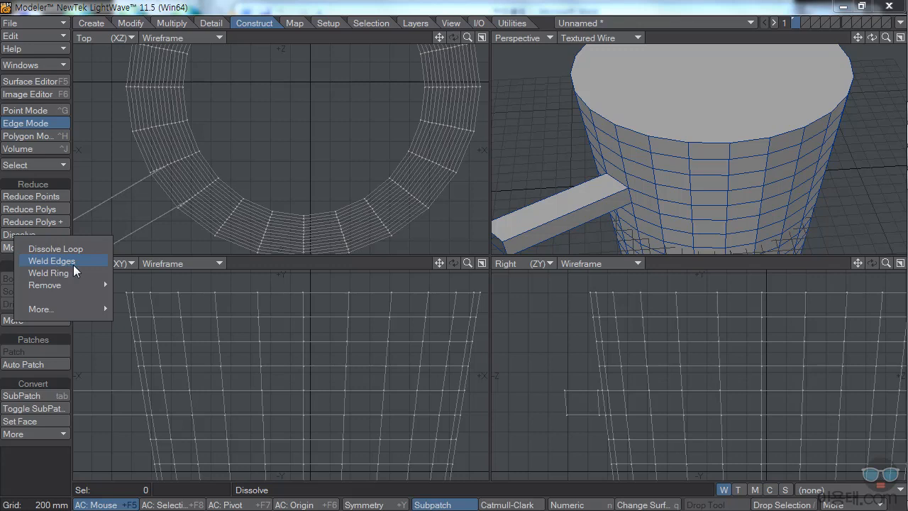
left_click(74, 262)
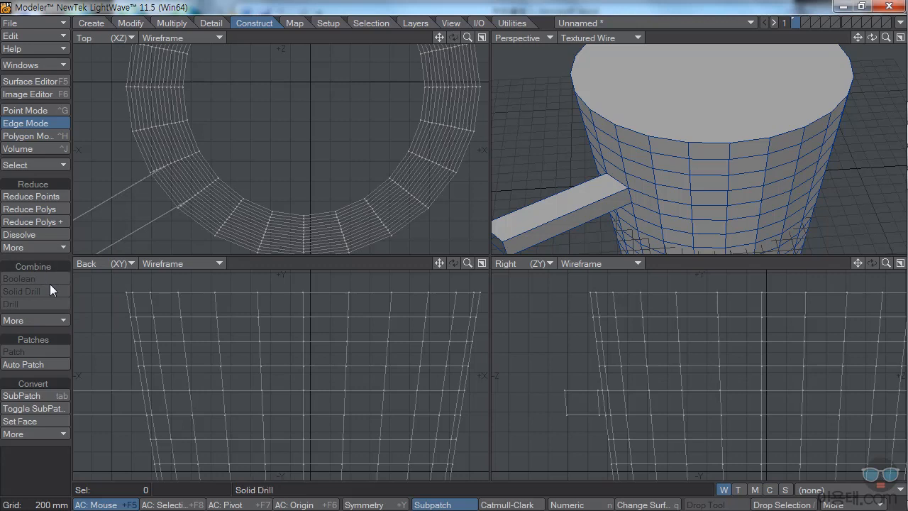